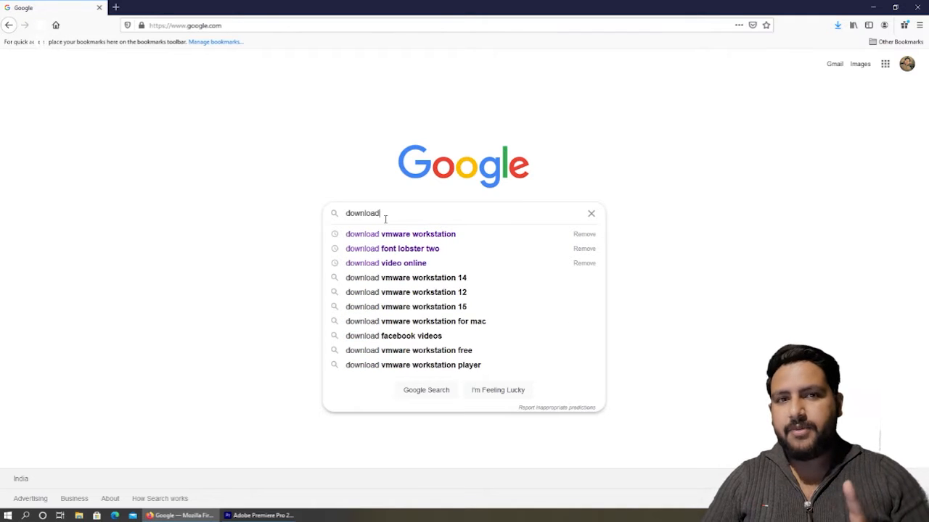
Search 'download vmware workstation' and open VMware's Workstation Pro download page
text(vmware)
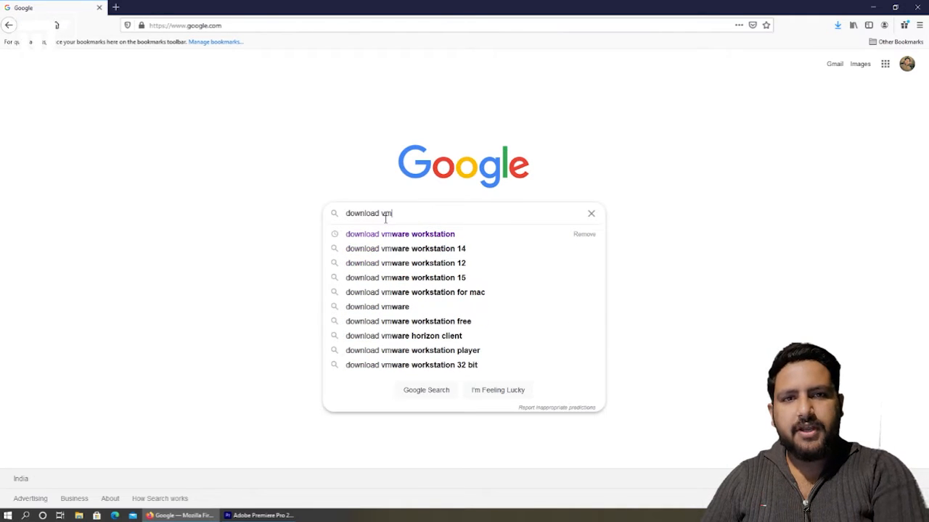
key(Down)
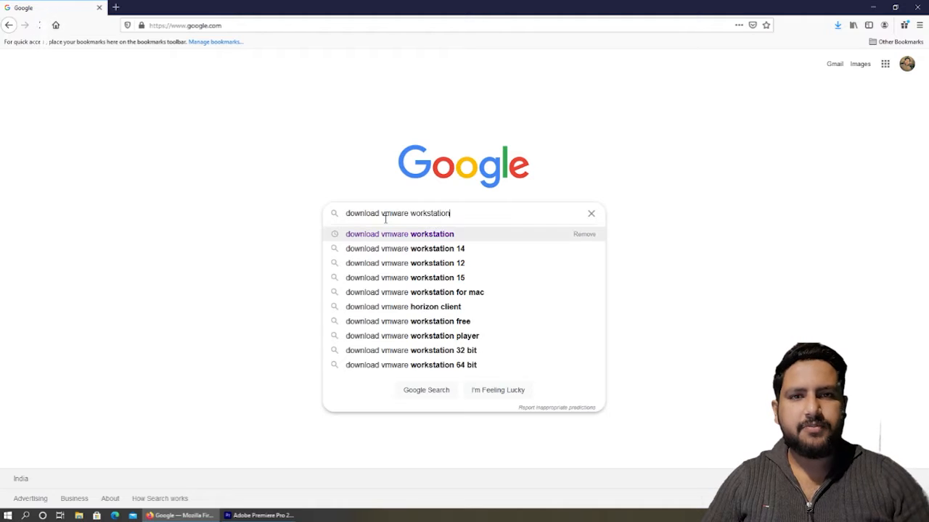
key(Return)
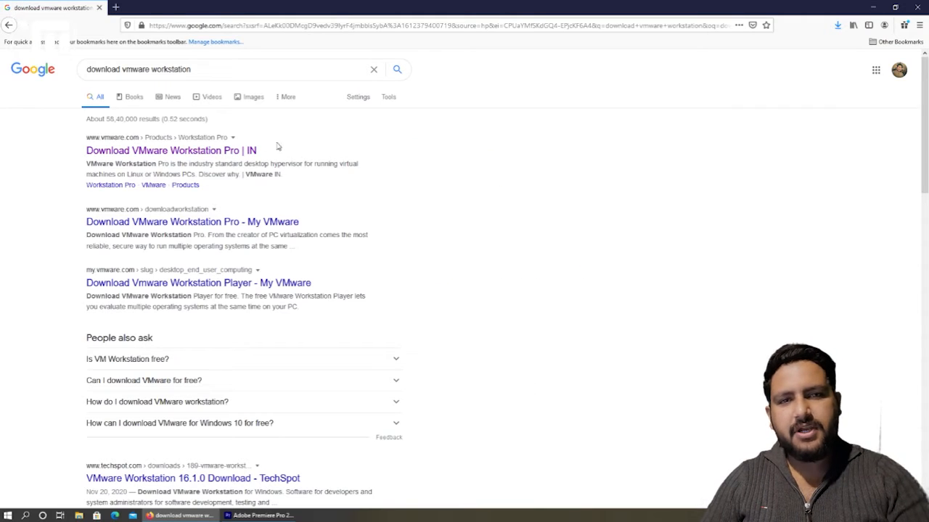
click(216, 153)
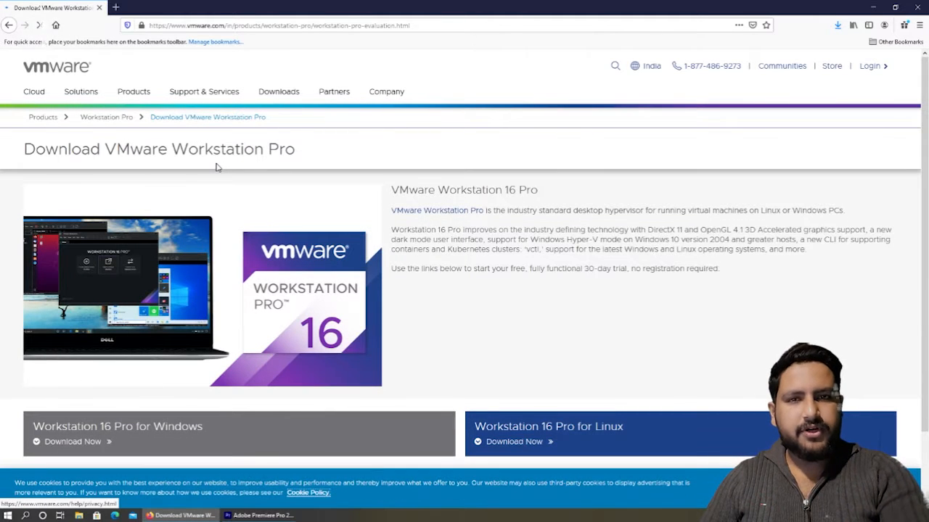
Request the Workstation 16 Pro Windows installer, dismiss the save prompt, and show the desktop
scroll(216, 168, down, 2)
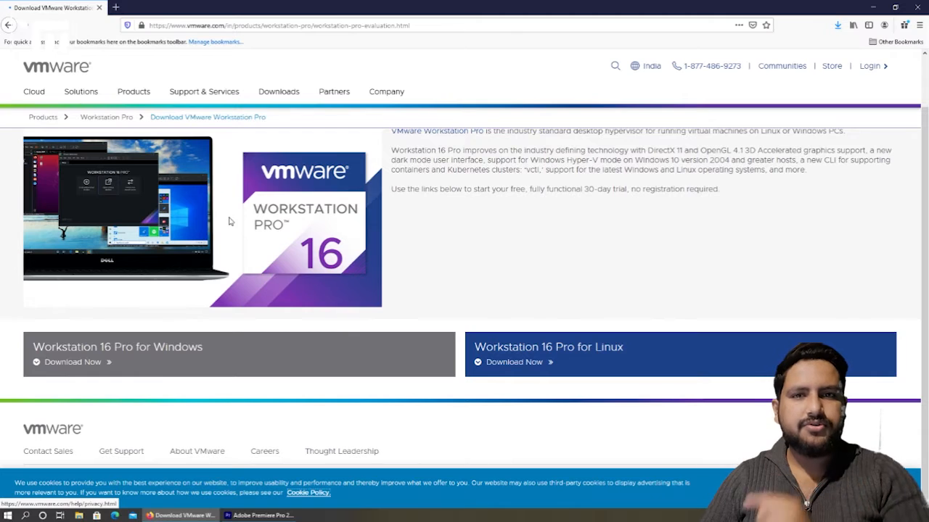
click(69, 370)
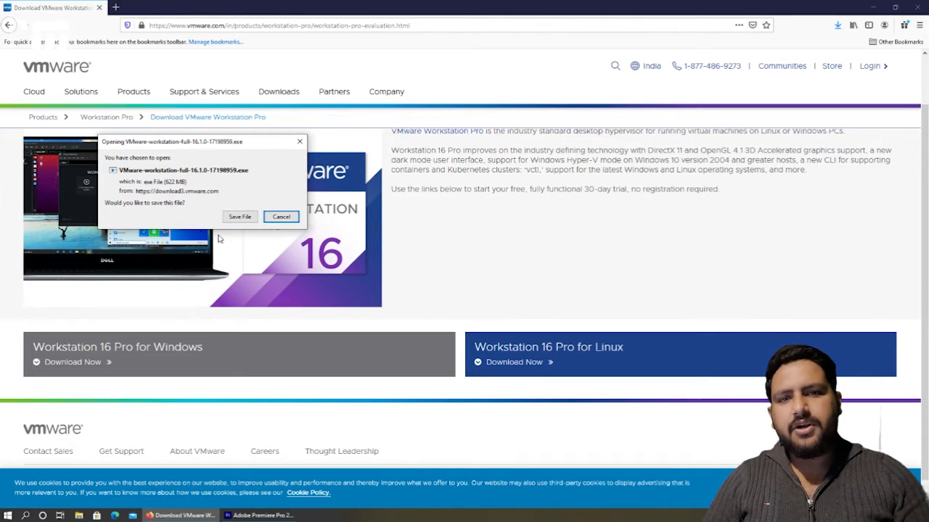
click(278, 218)
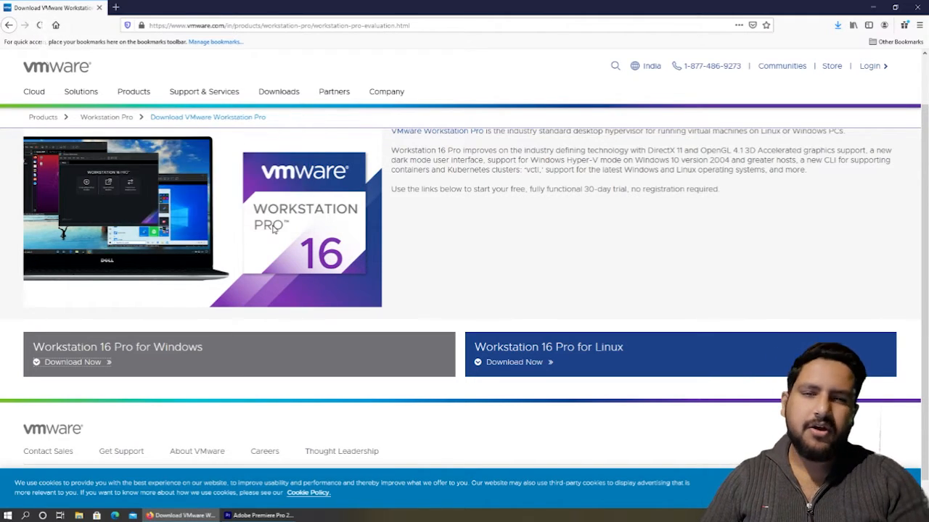
click(872, 6)
drag(183, 334, 90, 268)
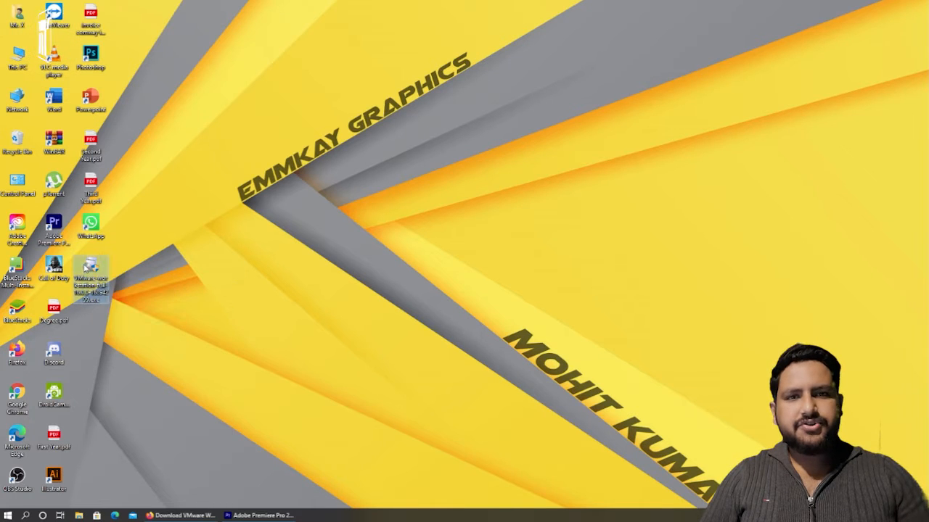
Launch the downloaded installer, pass the welcome page, and accept the license terms
double_click(92, 270)
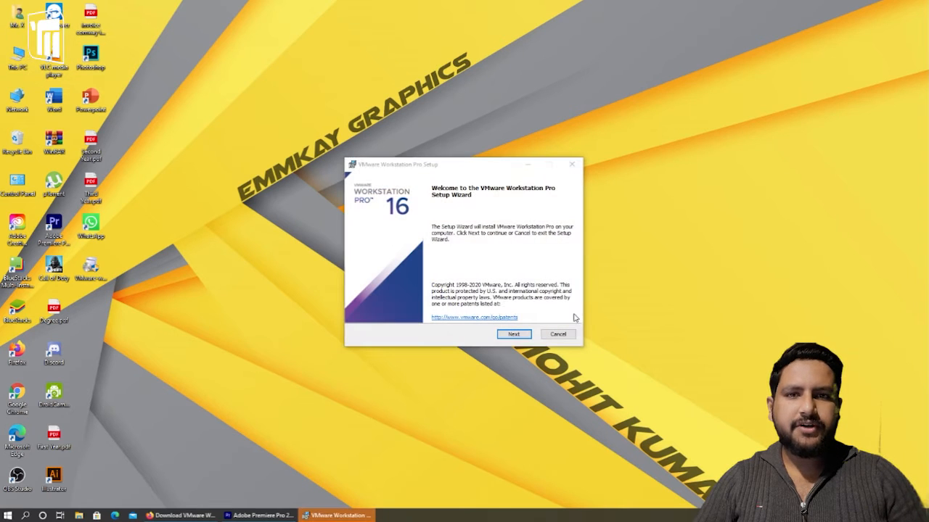
click(515, 334)
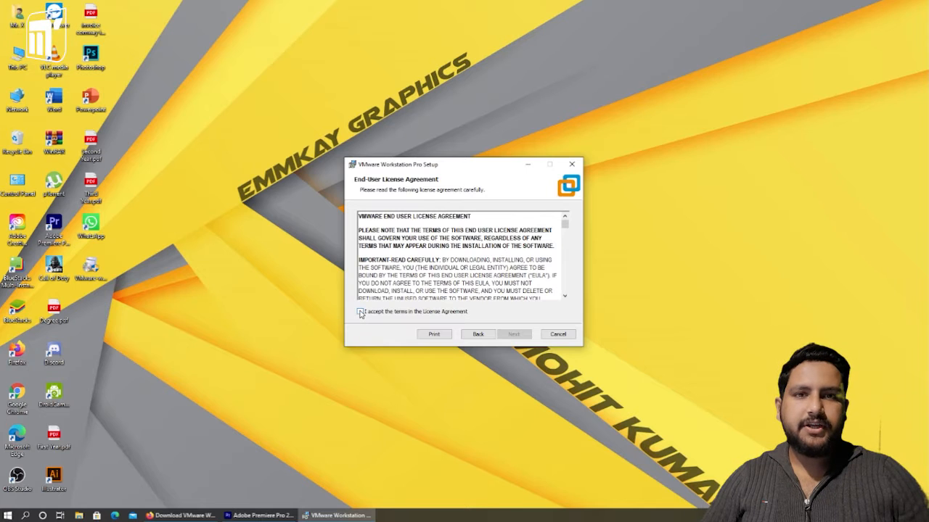
click(361, 312)
scroll(417, 289, down, 10)
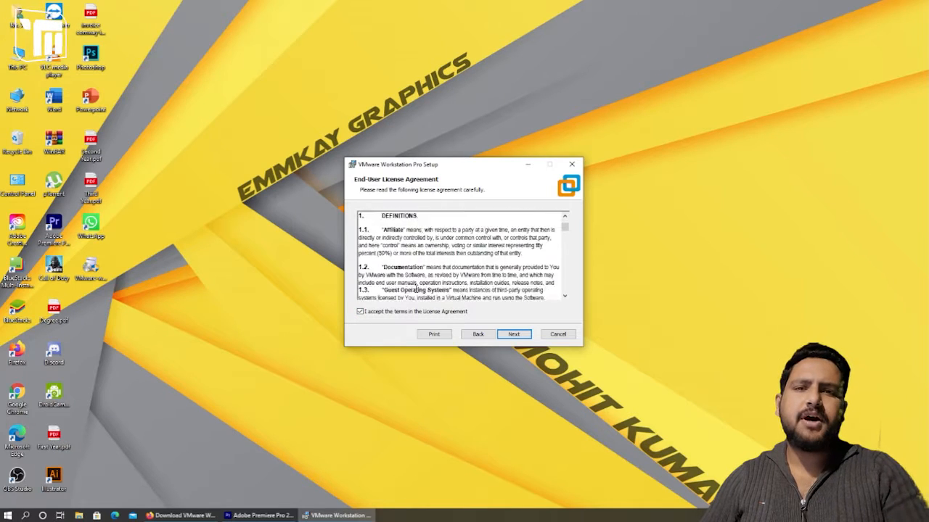
click(513, 334)
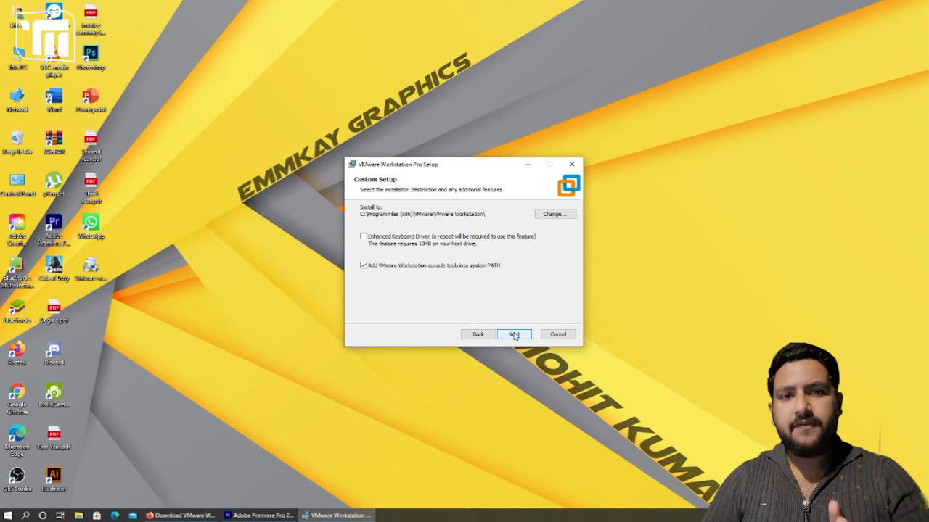
Keep default setup, turn off update checks and CEIP, keep both shortcuts, and install
click(513, 334)
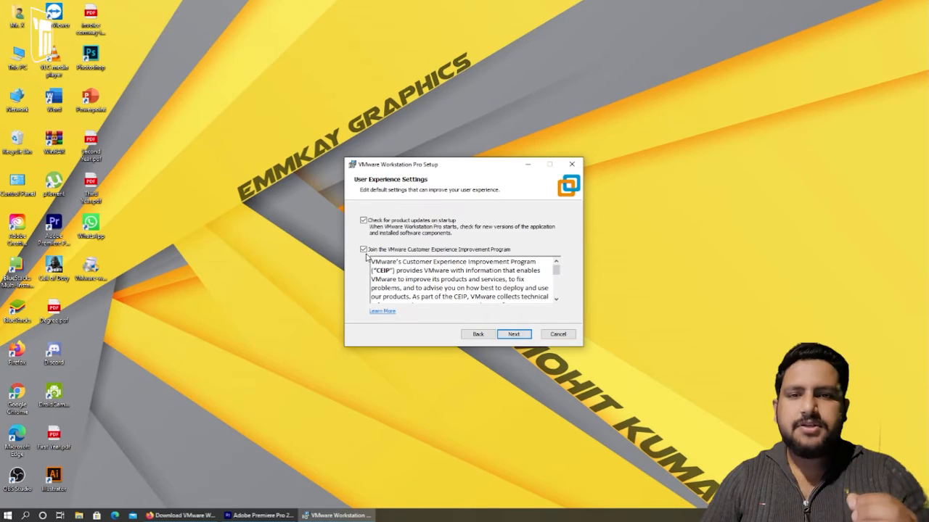
click(363, 250)
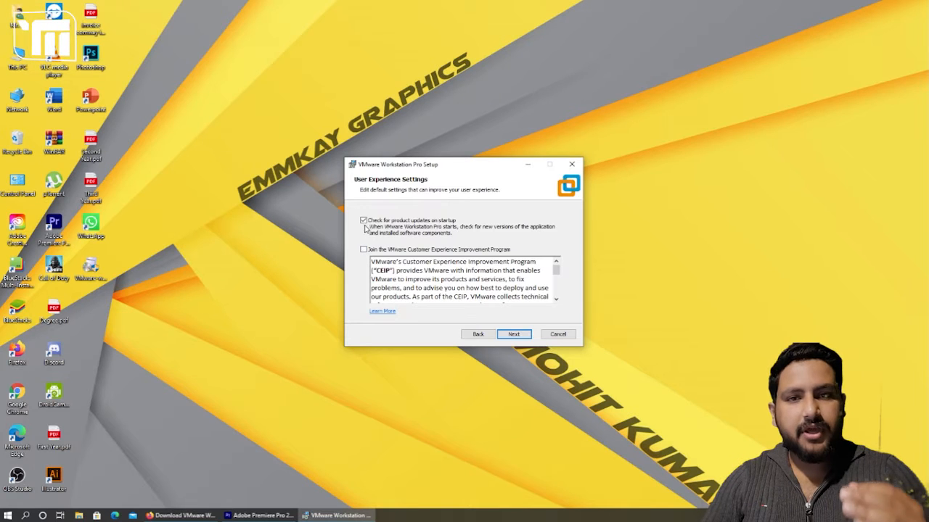
click(363, 221)
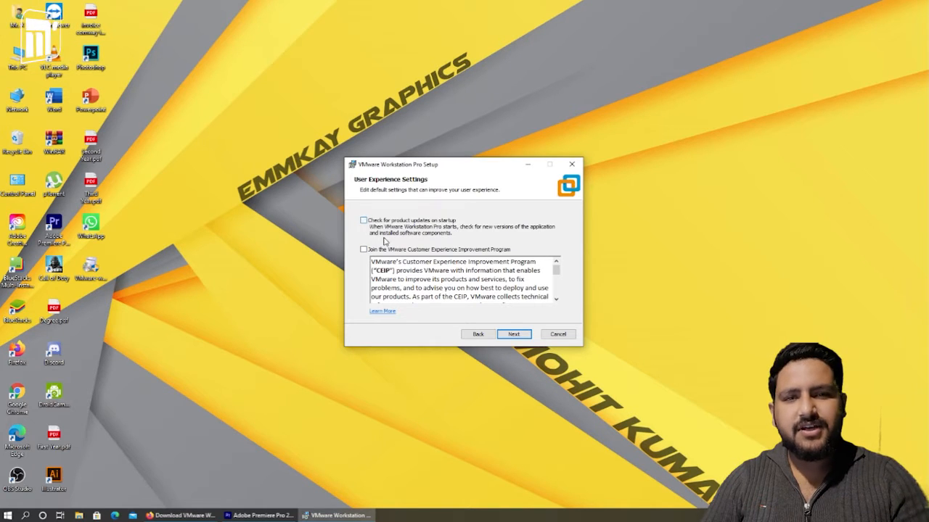
click(513, 334)
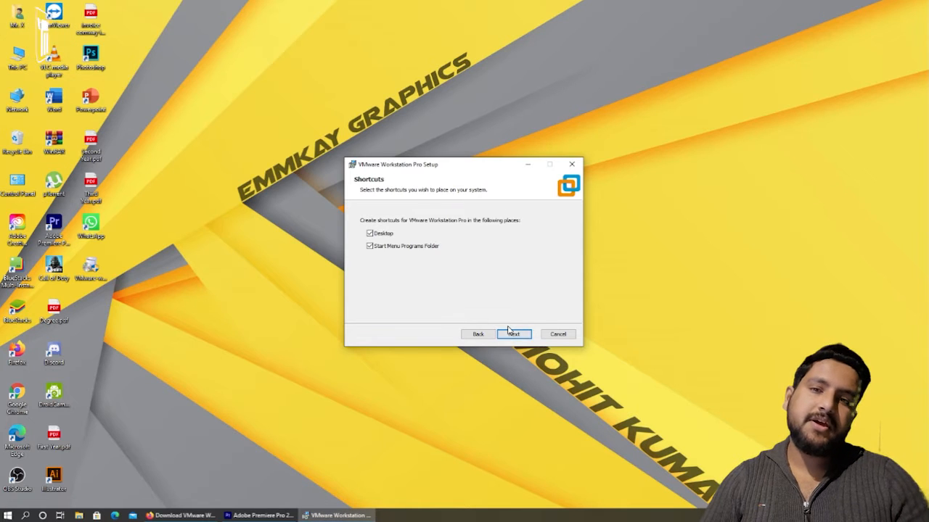
click(513, 334)
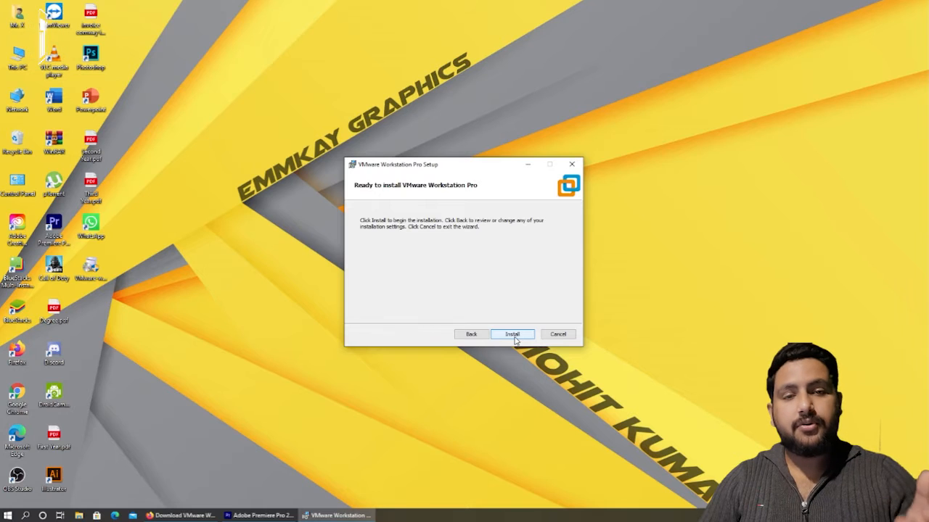
click(512, 334)
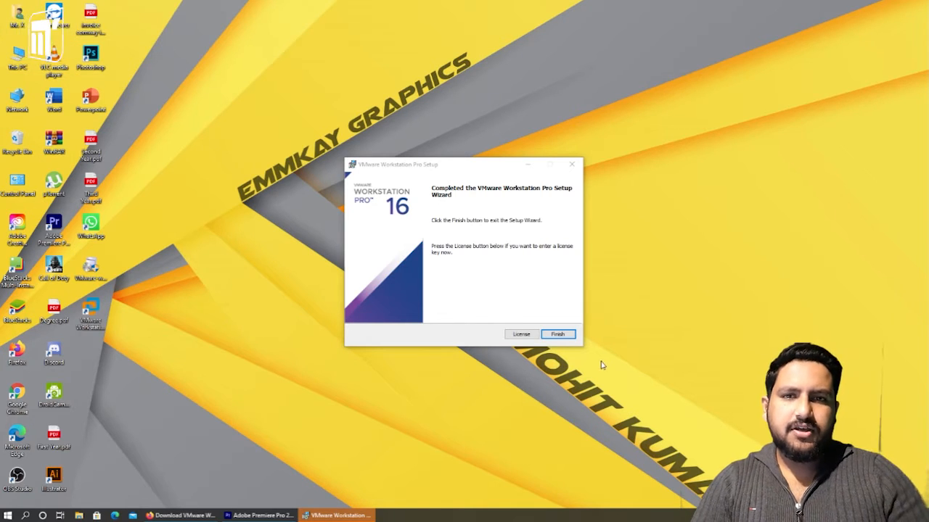
Search Google for a VMware Workstation 16.0.0 license key
click(521, 335)
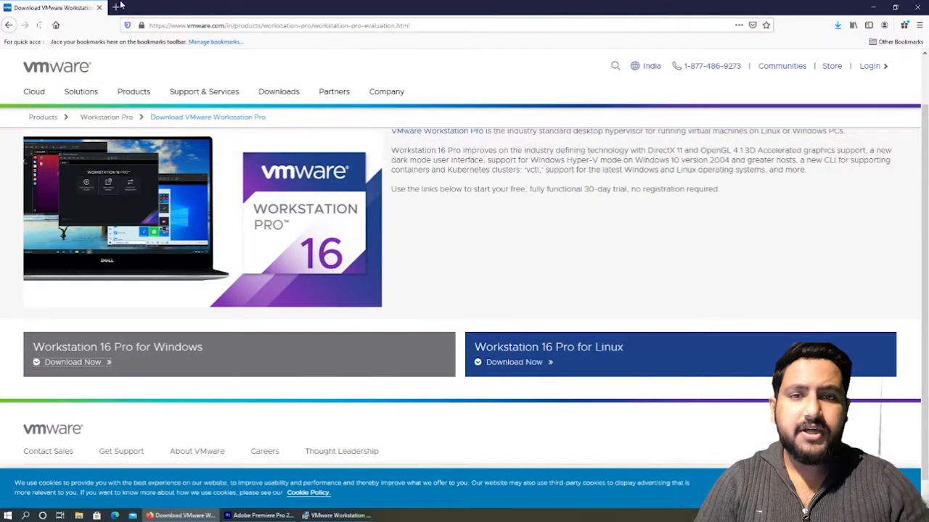
click(117, 7)
text(google.com)
key(Return)
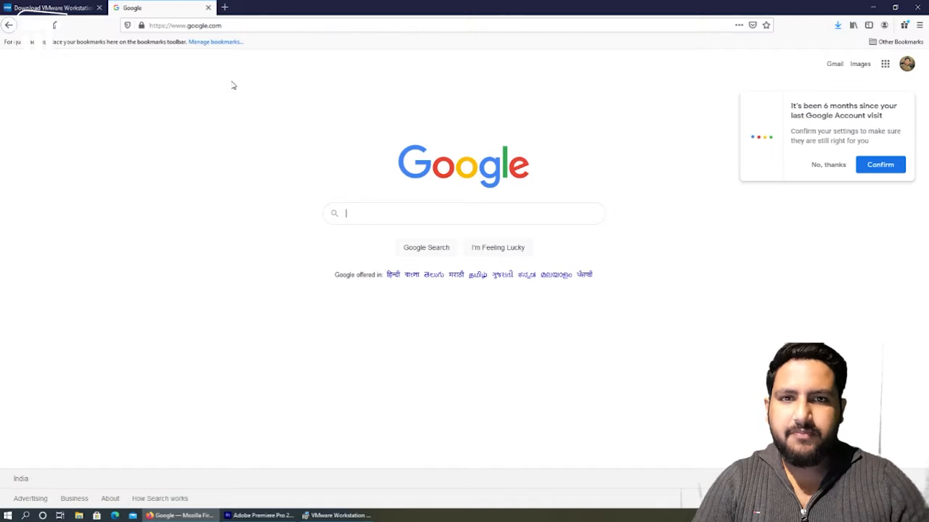
text(vmware)
key(Down)
key(Down)
key(Return)
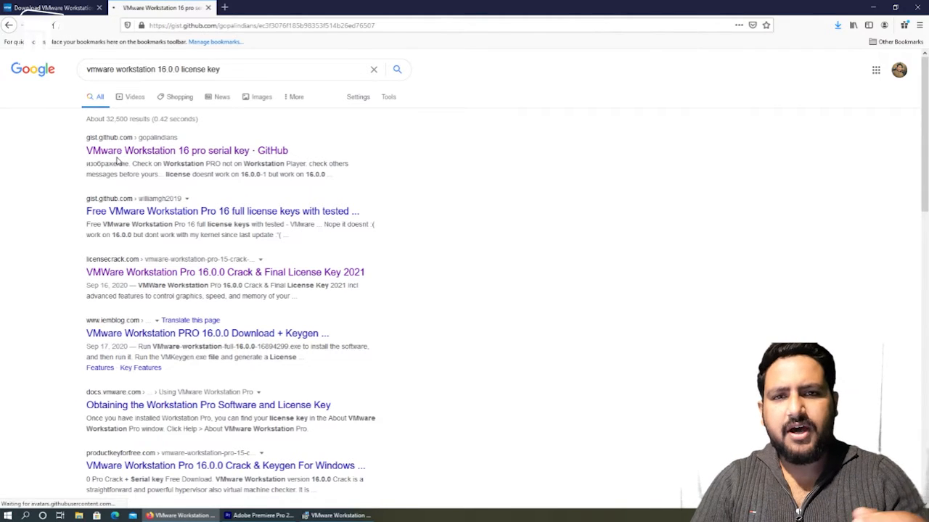
Copy a license key from the results, enter it in setup, and finish the installer
drag(351, 289, 253, 289)
right_click(256, 290)
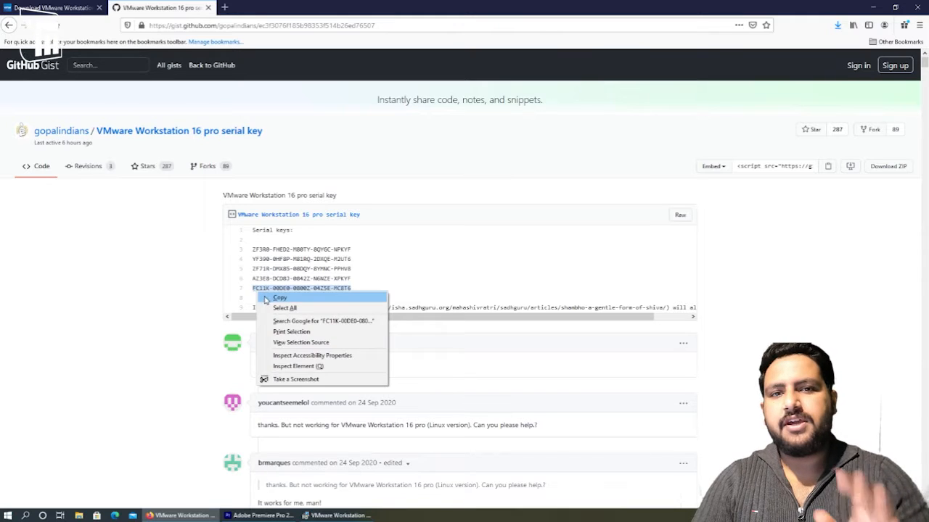
click(269, 296)
click(340, 514)
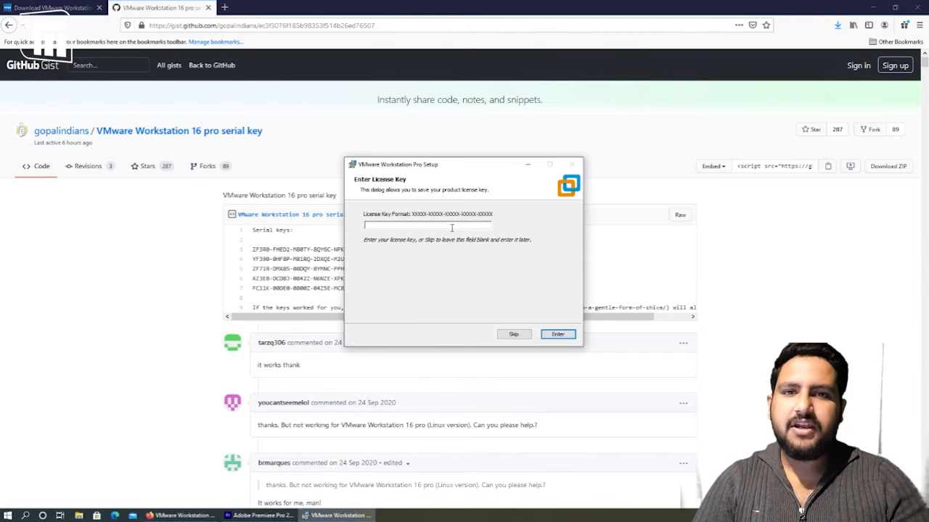
key(ctrl+v)
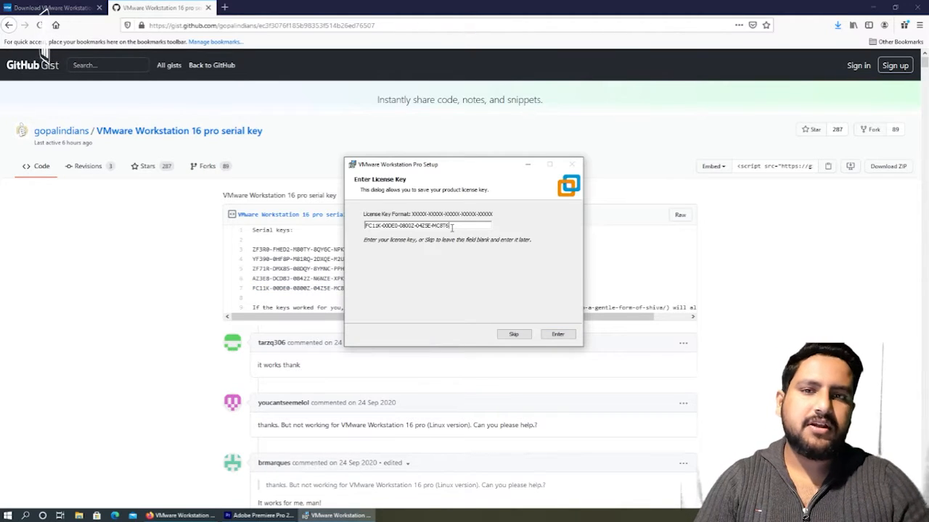
click(550, 336)
click(556, 334)
click(874, 6)
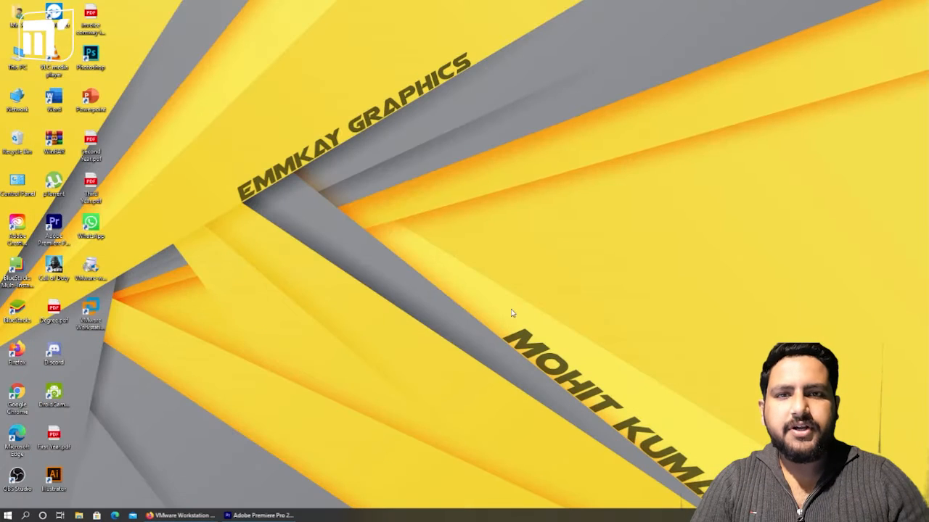
Rearrange the installer and VMware Workstation Pro icons on the desktop
drag(132, 337, 86, 300)
click(153, 329)
drag(93, 269, 145, 25)
drag(92, 311, 93, 270)
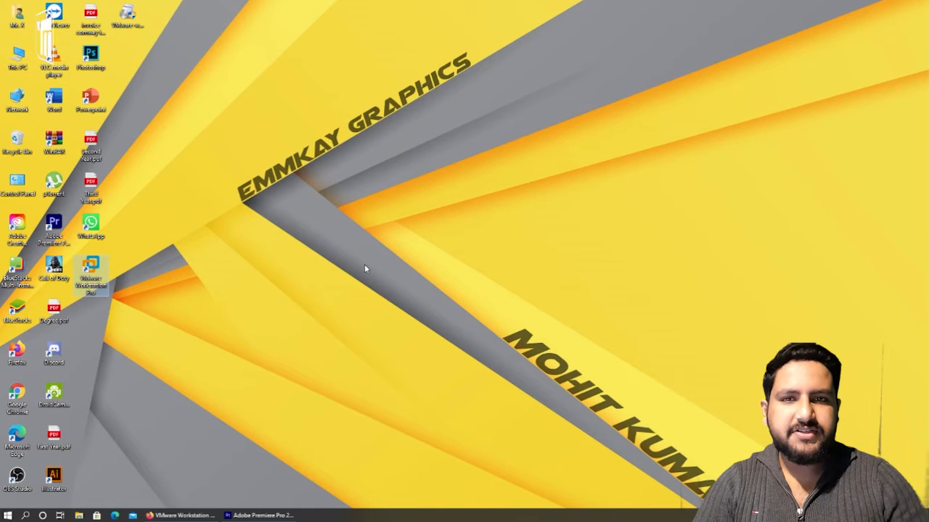
Launch VMware Workstation Pro, minimize it, and bring Firefox back up
key(Return)
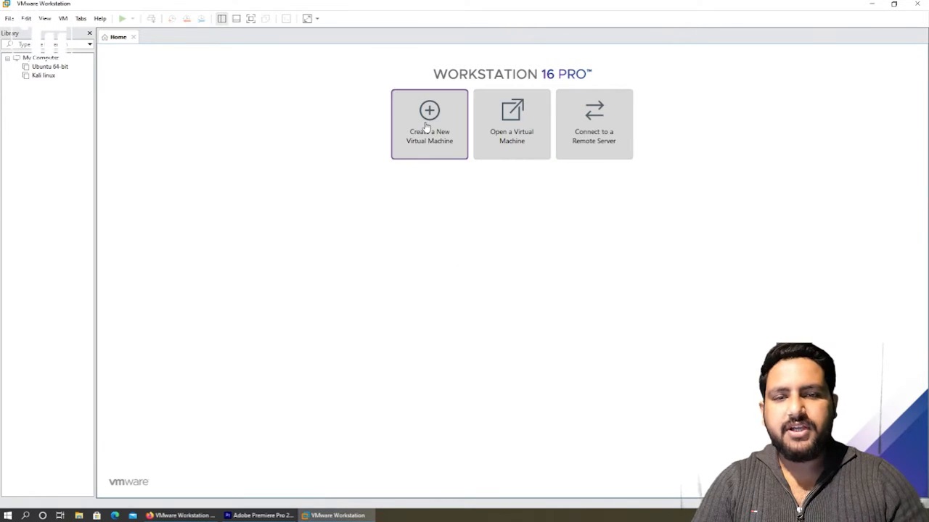
click(872, 4)
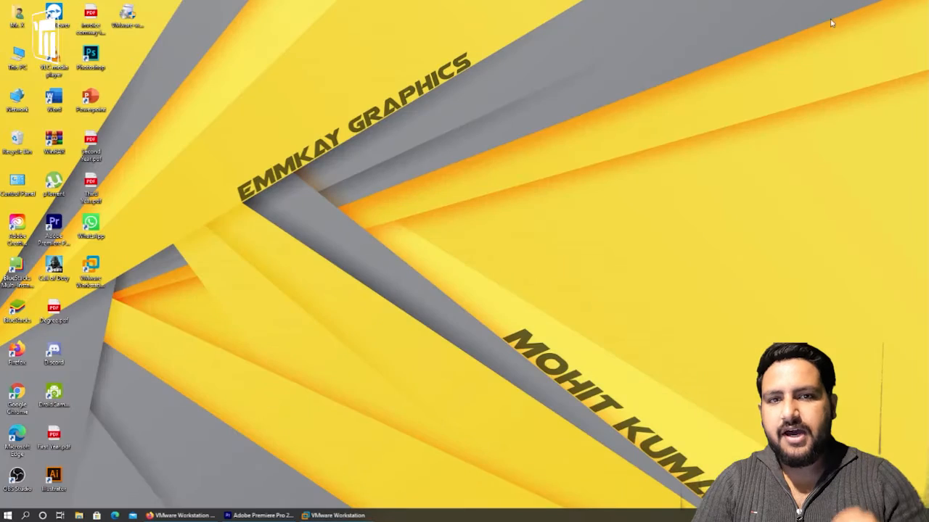
click(181, 515)
Google 'kali linux' in a new tab and open the Download sitelink on kali.org
click(224, 7)
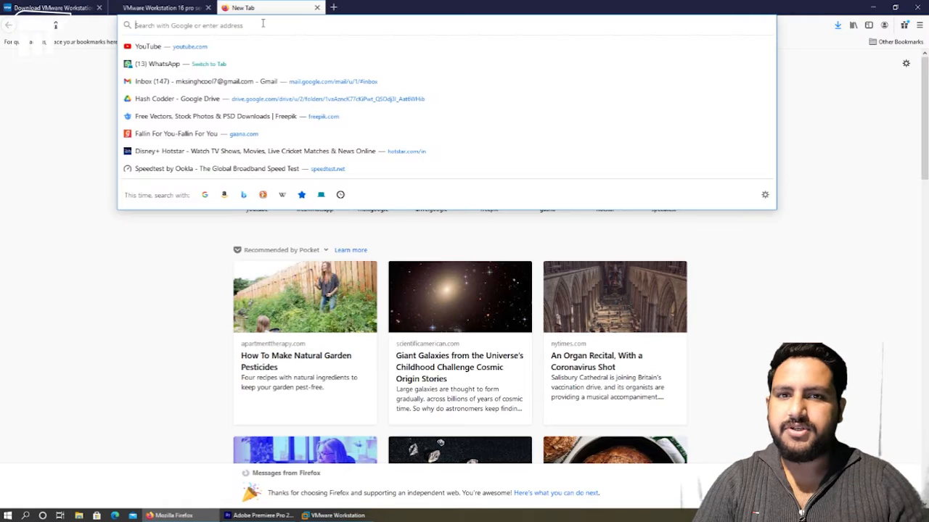
text(google.com)
key(Return)
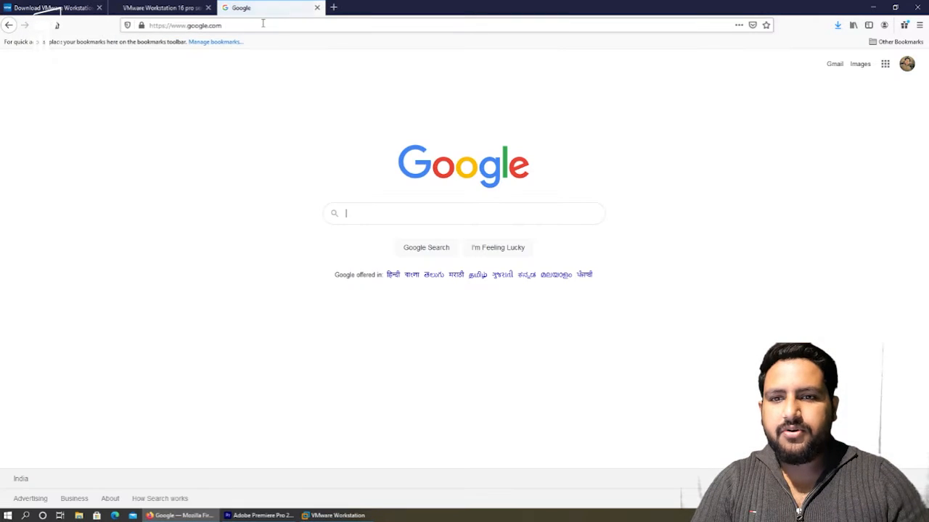
click(849, 164)
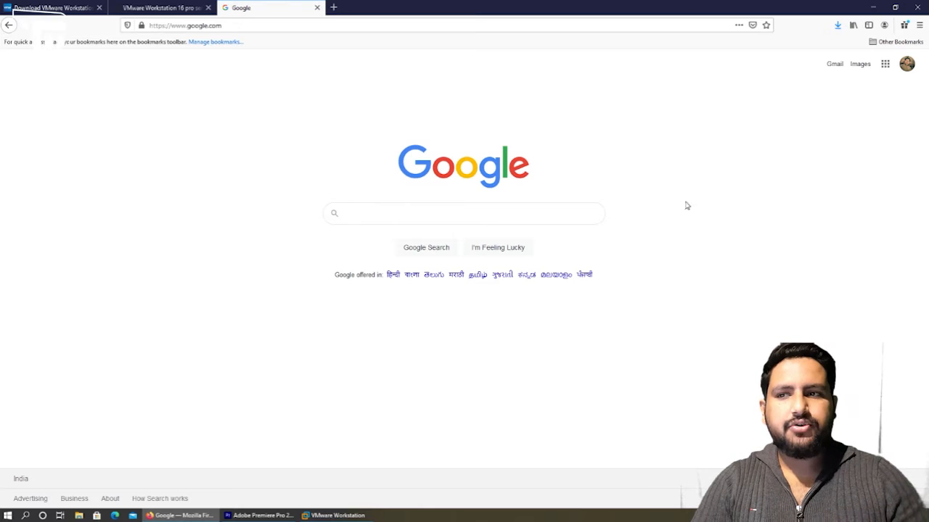
click(545, 215)
text(kali)
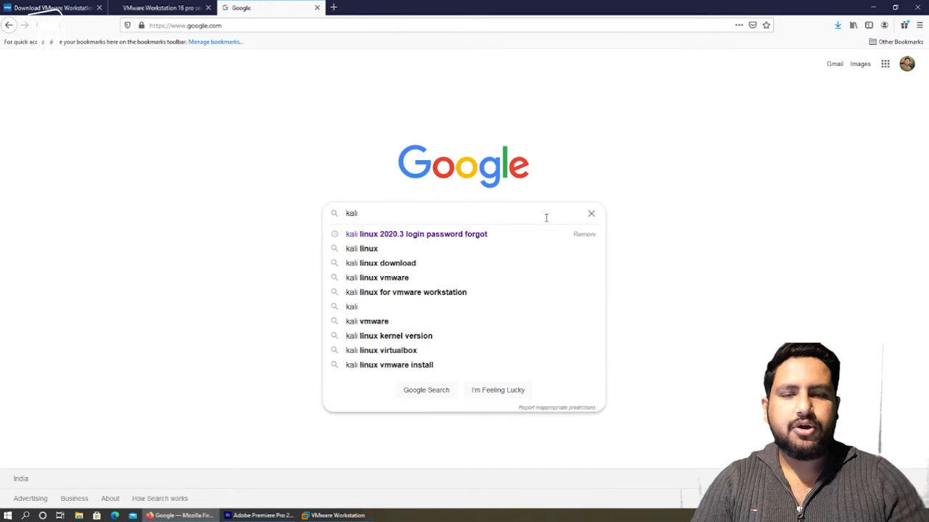
text( linux)
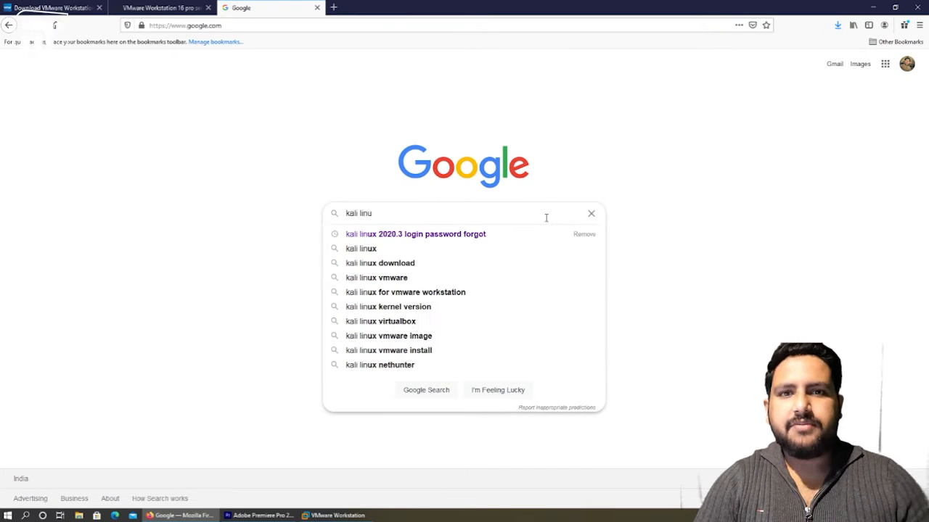
key(Return)
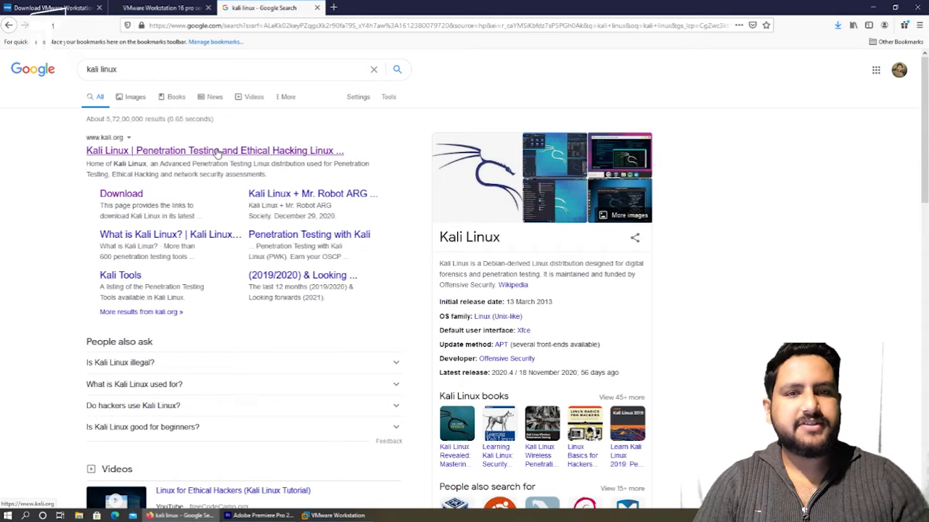
click(136, 197)
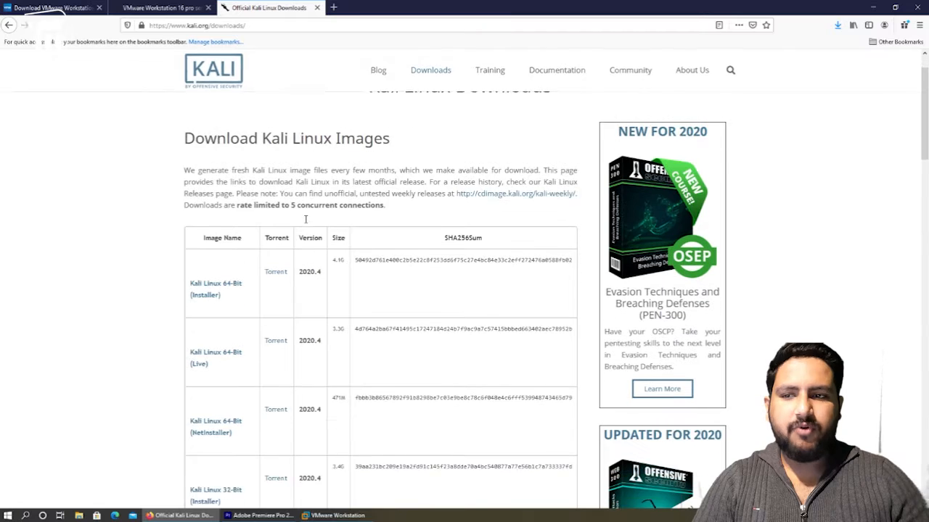
Request the Kali Linux 64-Bit Installer ISO, then close the download prompt without saving
scroll(305, 218, down, 2)
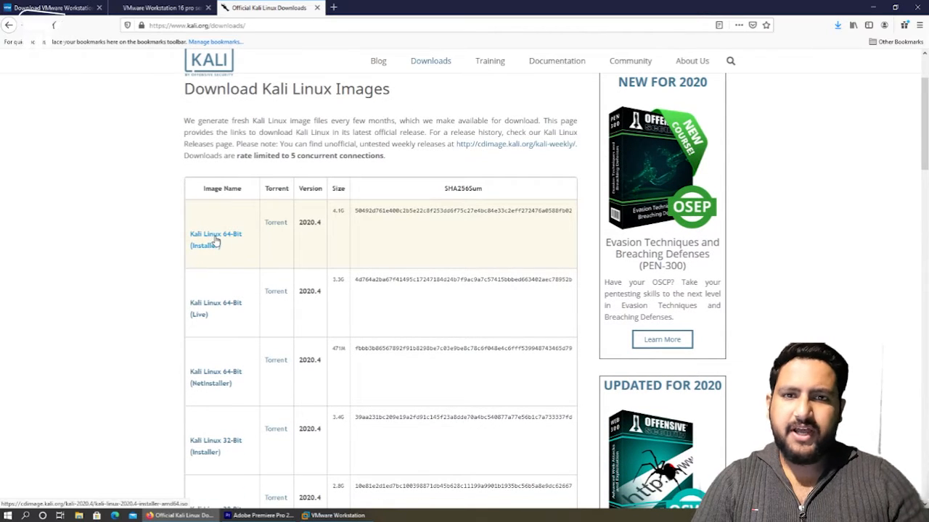
click(214, 242)
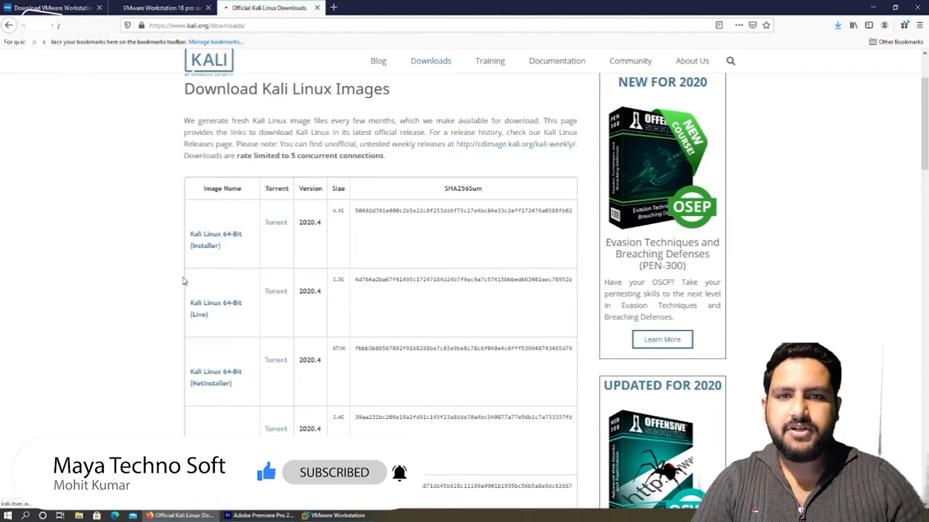
click(135, 240)
click(281, 276)
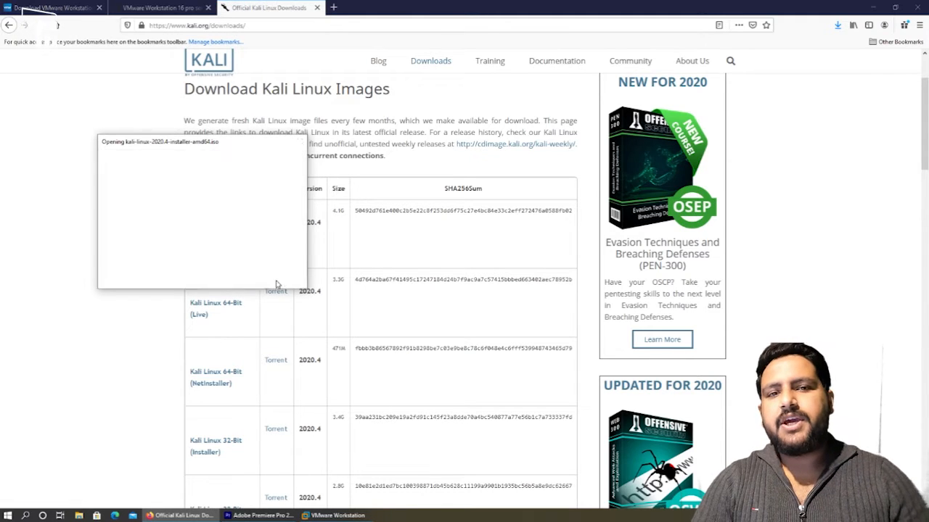
Switch to VMware Workstation and start the New Virtual Machine Wizard
click(873, 7)
click(353, 515)
click(433, 143)
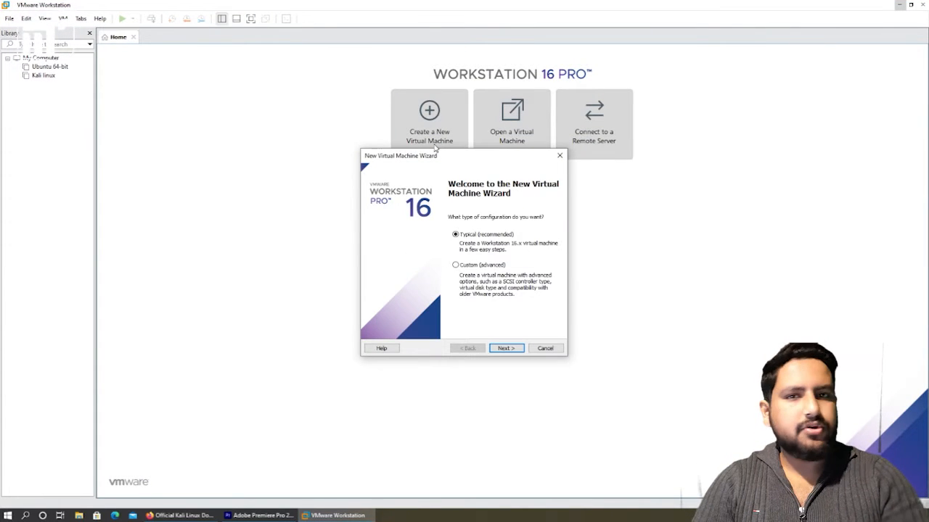
Choose Typical setup and select kali-linux-2020.3-installer-amd64.iso as the installer disc image
click(506, 348)
click(392, 256)
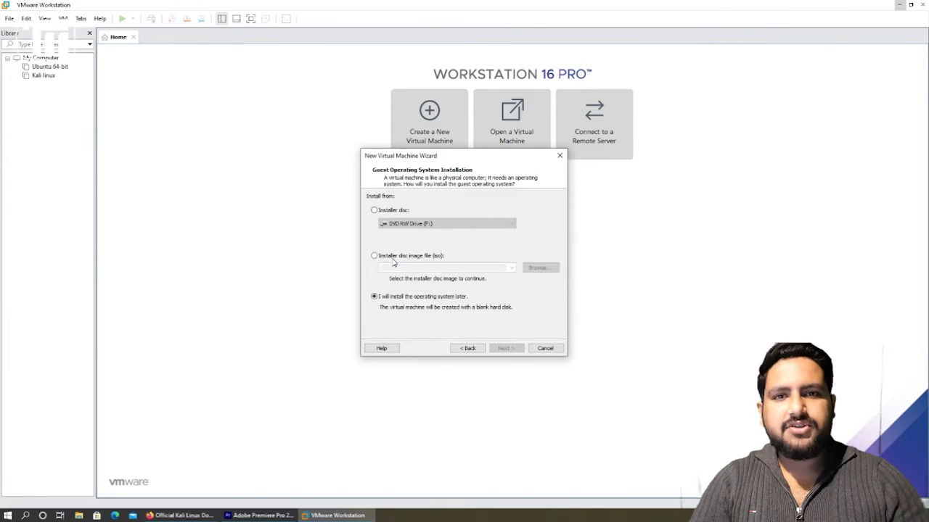
click(542, 268)
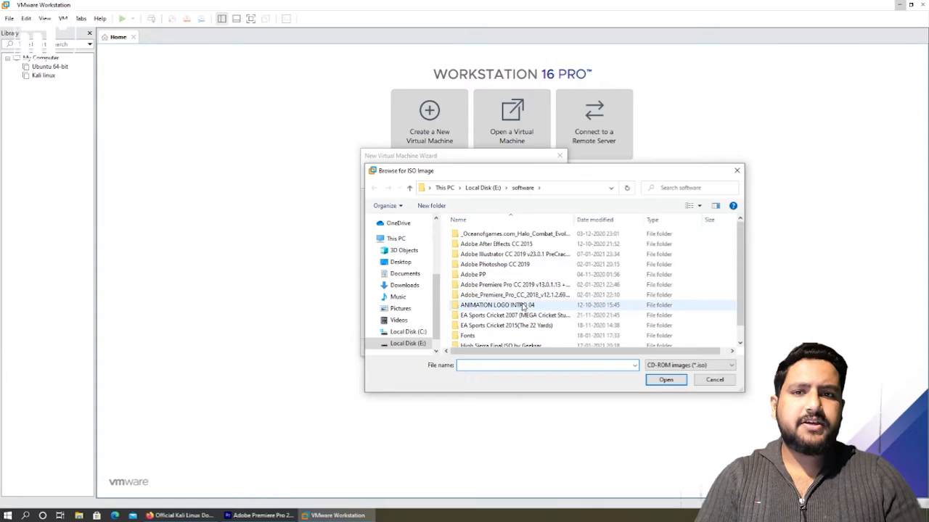
scroll(518, 319, down, 1)
click(524, 341)
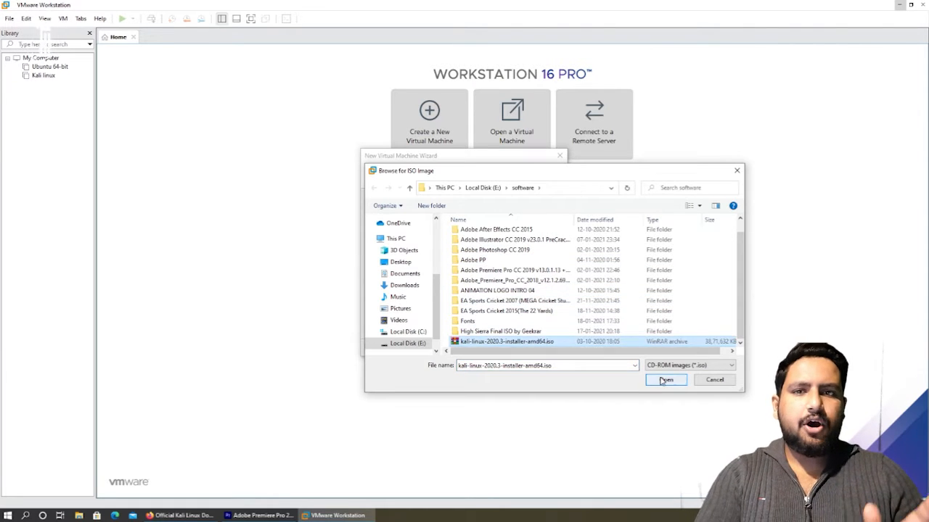
click(665, 379)
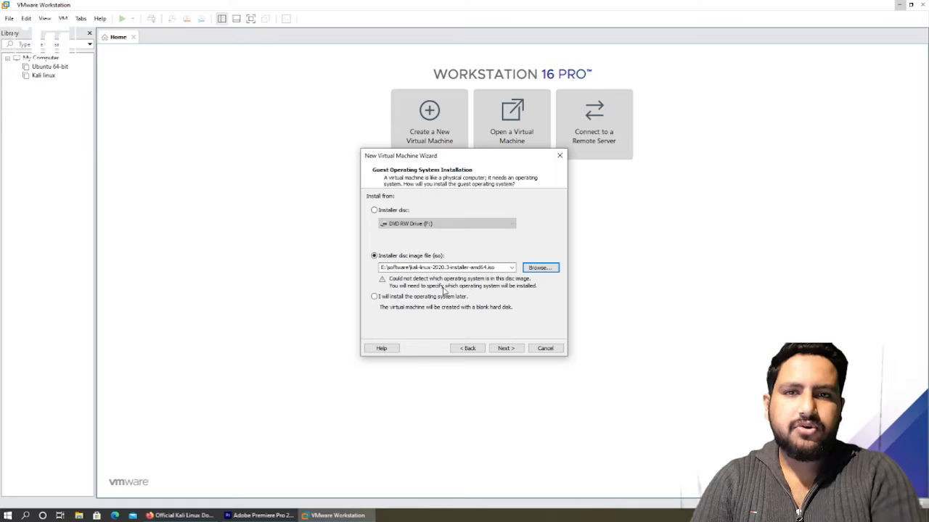
Set the guest operating system to Linux, version Ubuntu 64-bit
click(506, 348)
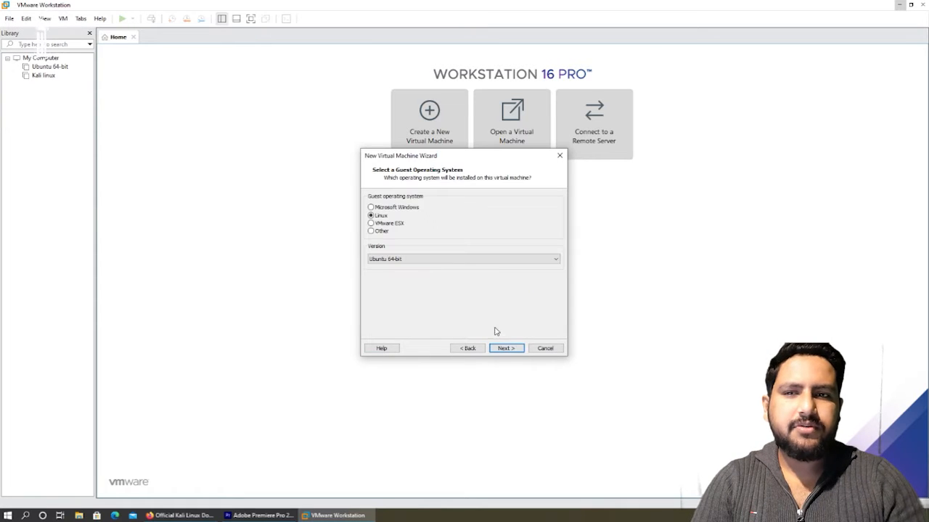
click(464, 259)
scroll(459, 300, up, 10)
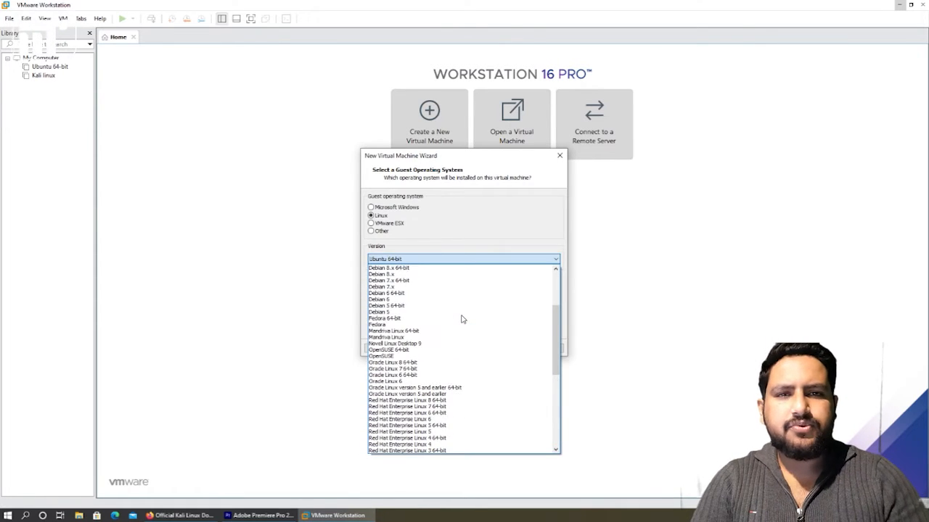
scroll(461, 294, up, 1)
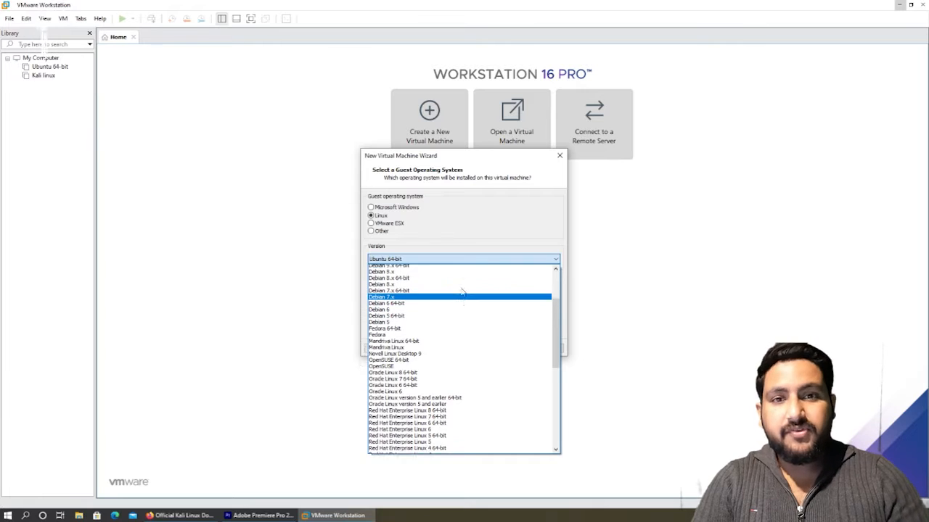
scroll(464, 332, down, 9)
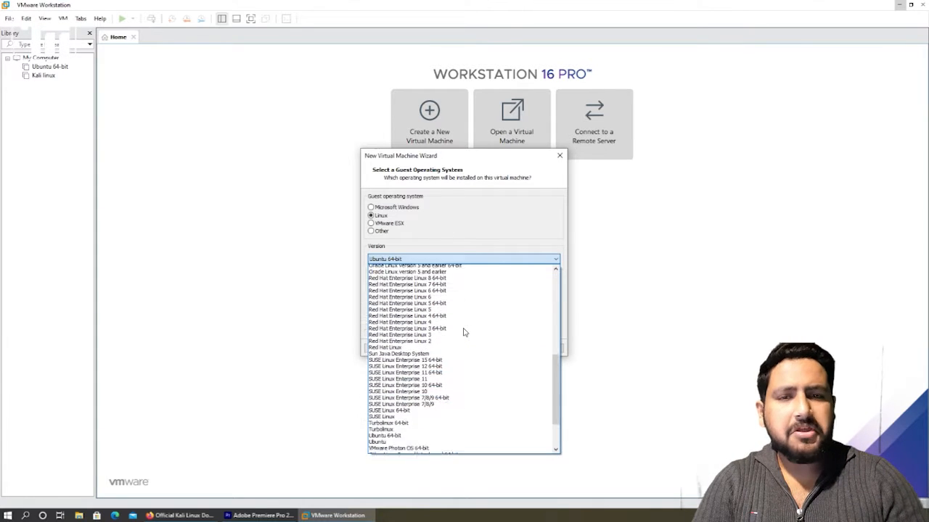
scroll(457, 398, down, 2)
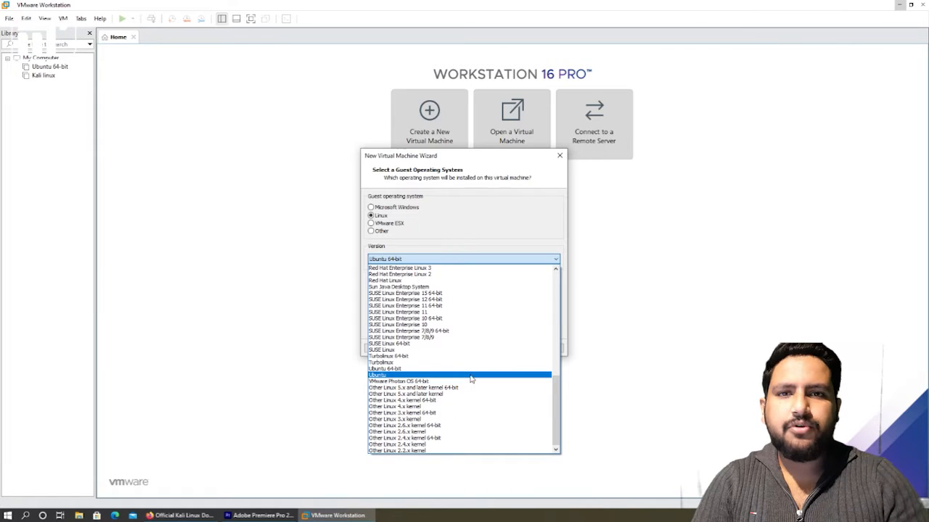
click(473, 370)
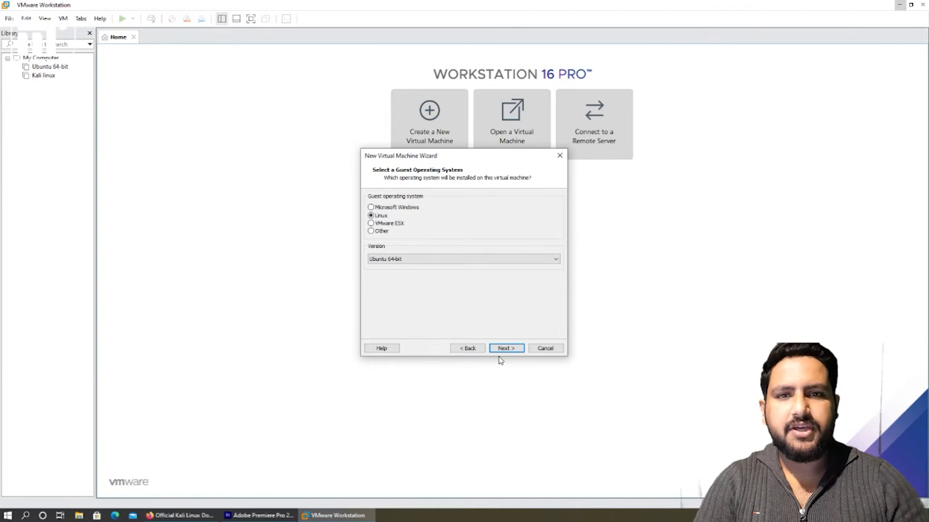
Name the VM 'Jai Kali Mata', give it a 50 GB disk, and open Customize Hardware
click(508, 348)
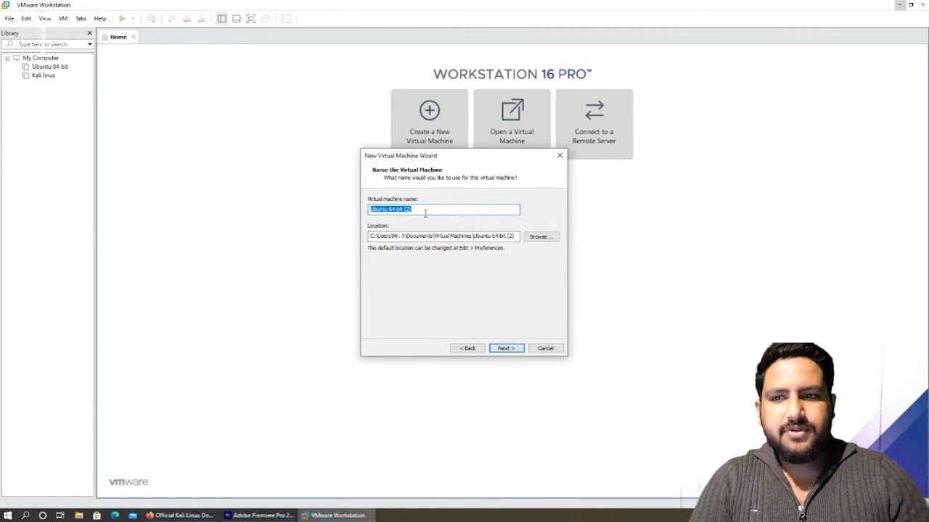
text(Kali)
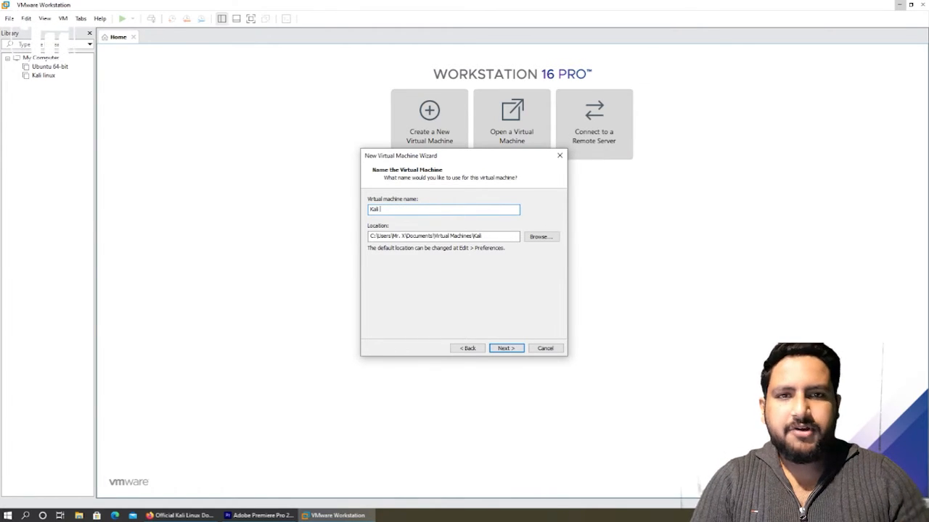
text( linux)
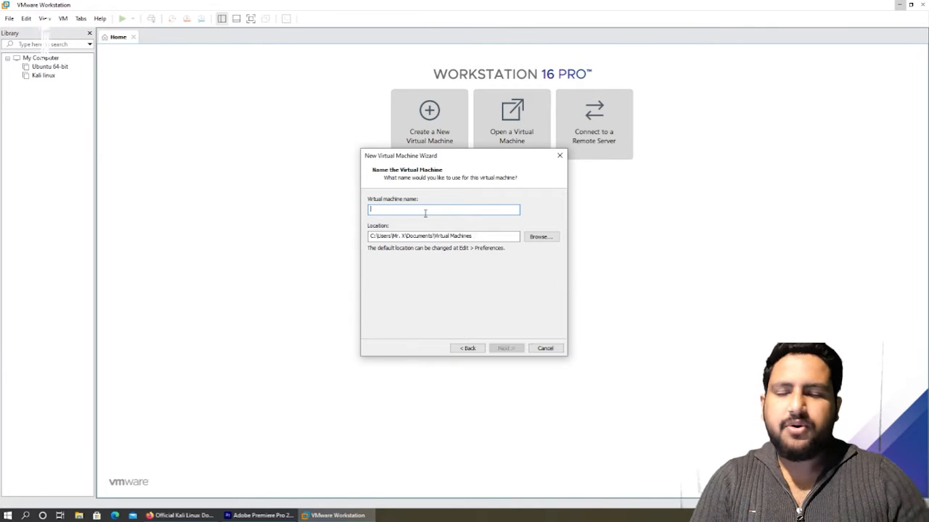
click(507, 348)
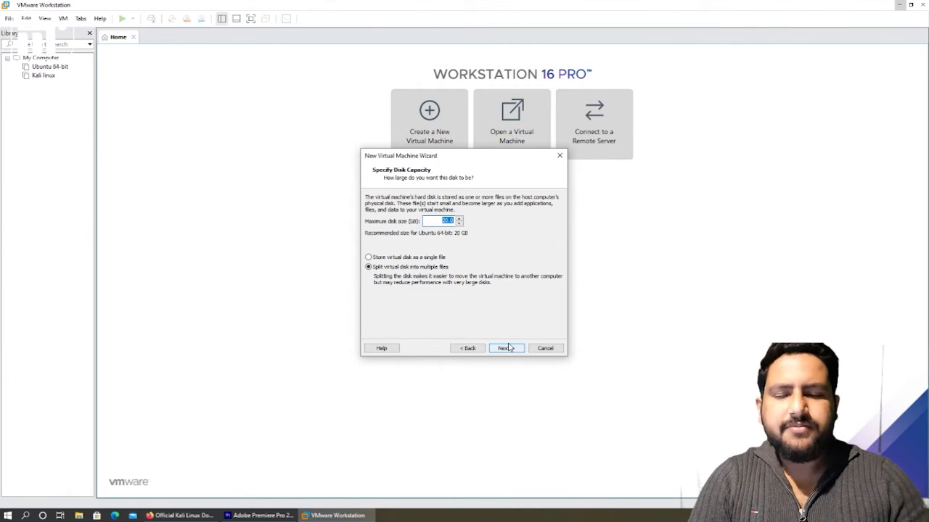
text(50)
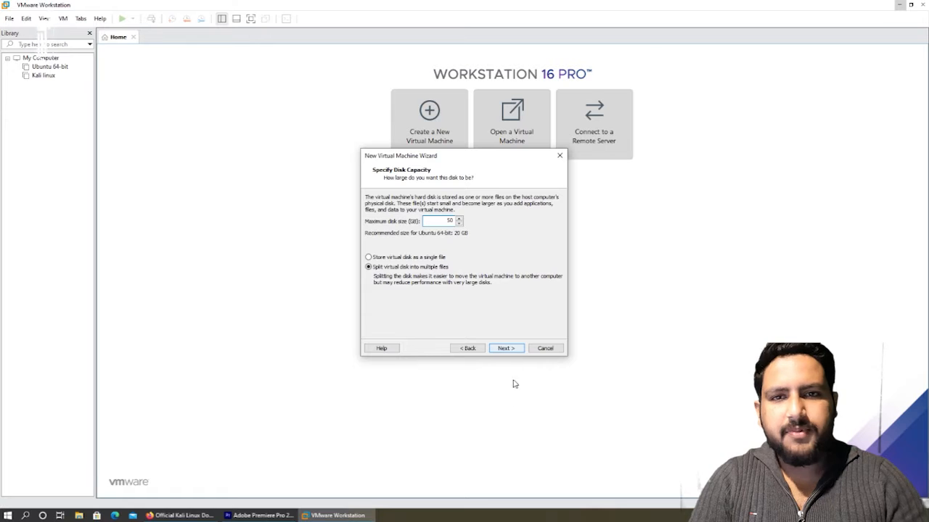
click(505, 349)
click(425, 294)
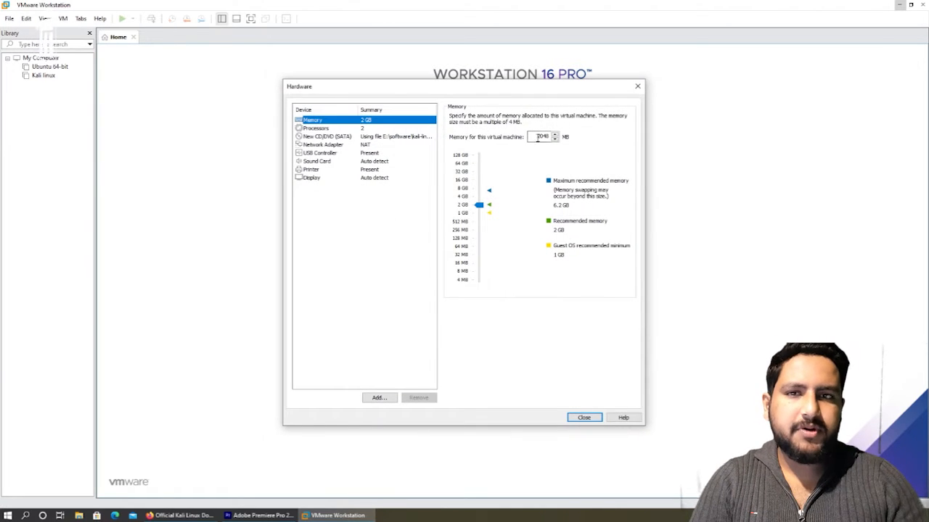
Set VM memory to 3072 MB and 2 cores per processor
double_click(541, 137)
text(3072)
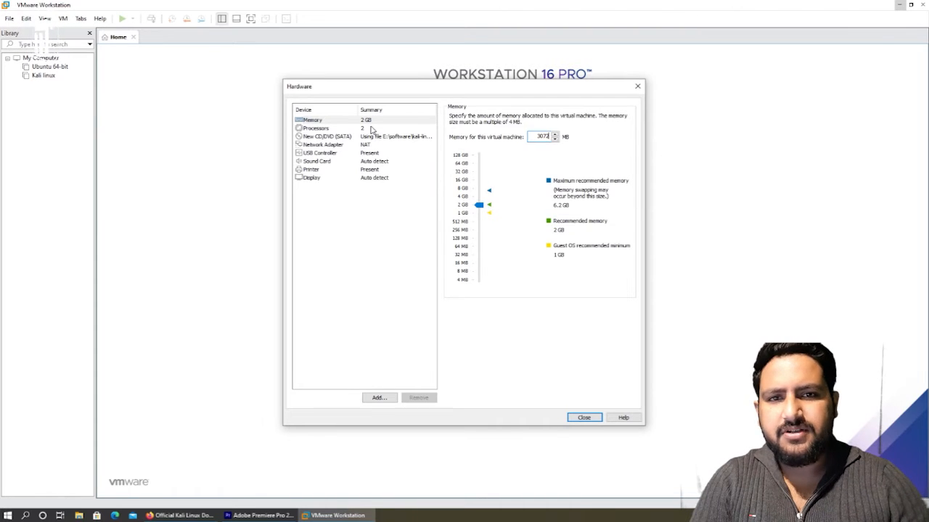
click(369, 129)
click(562, 131)
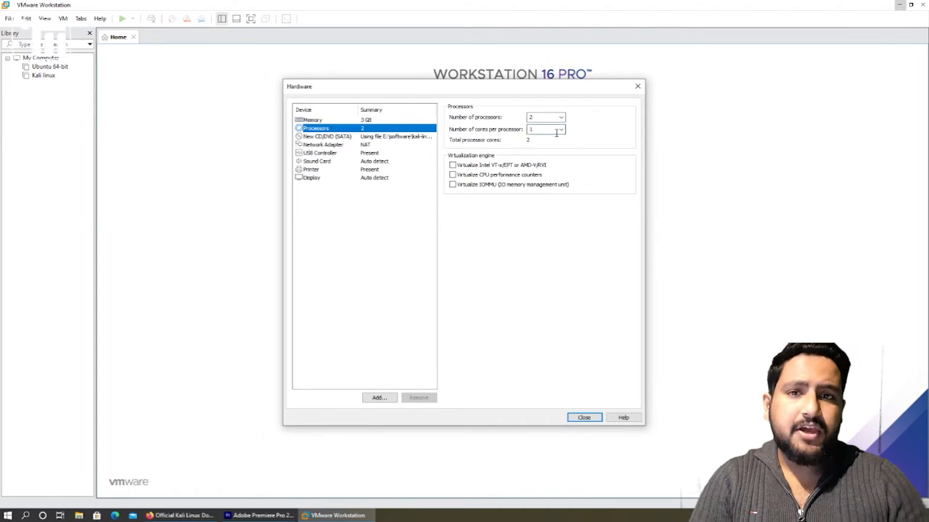
click(561, 131)
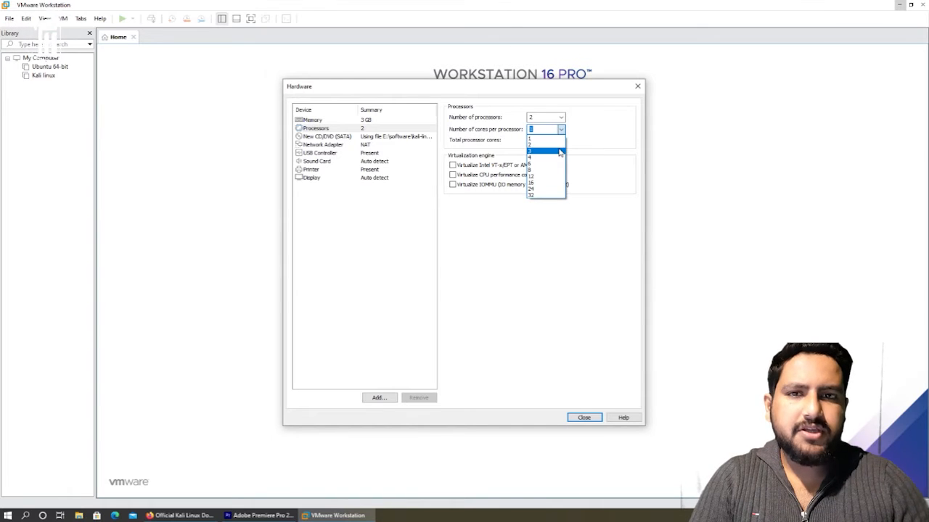
click(555, 144)
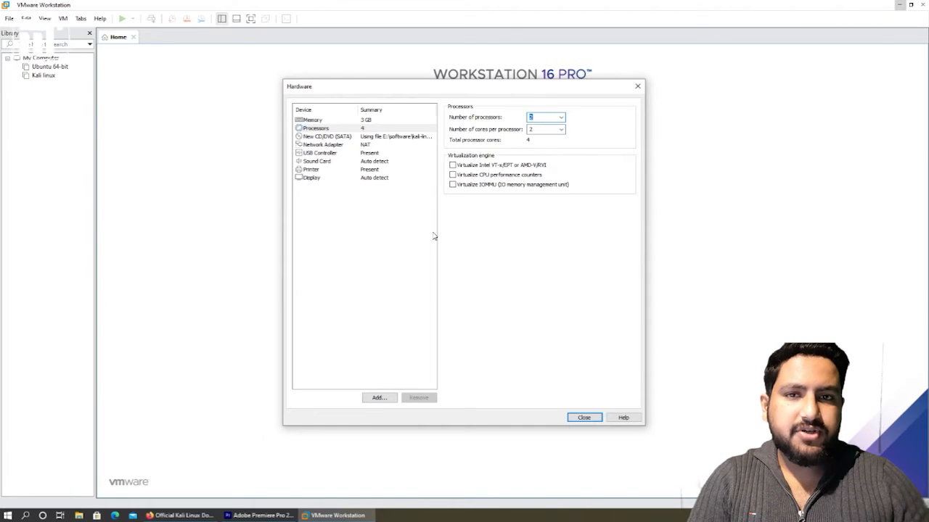
Review the CD/DVD, network, sound, USB, printer and display settings, then finish creating the VM
click(373, 137)
click(376, 145)
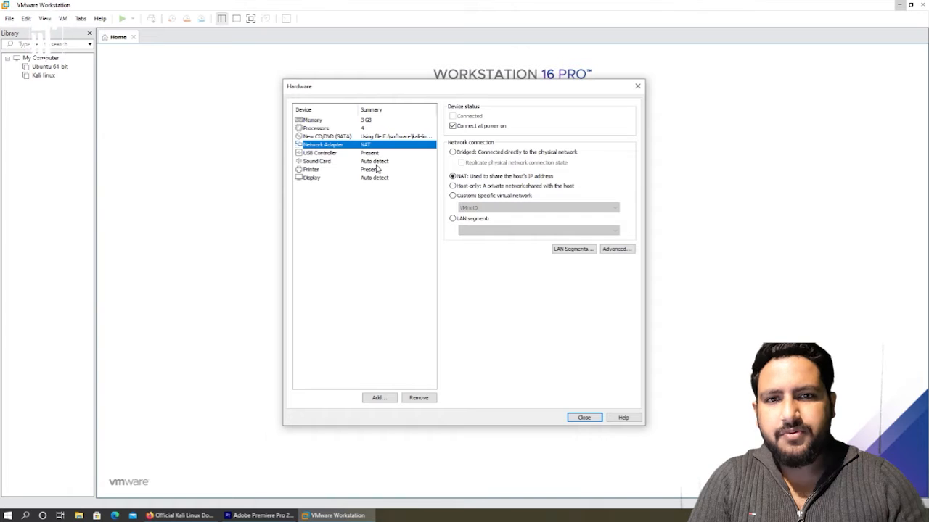
click(377, 161)
click(379, 153)
click(381, 169)
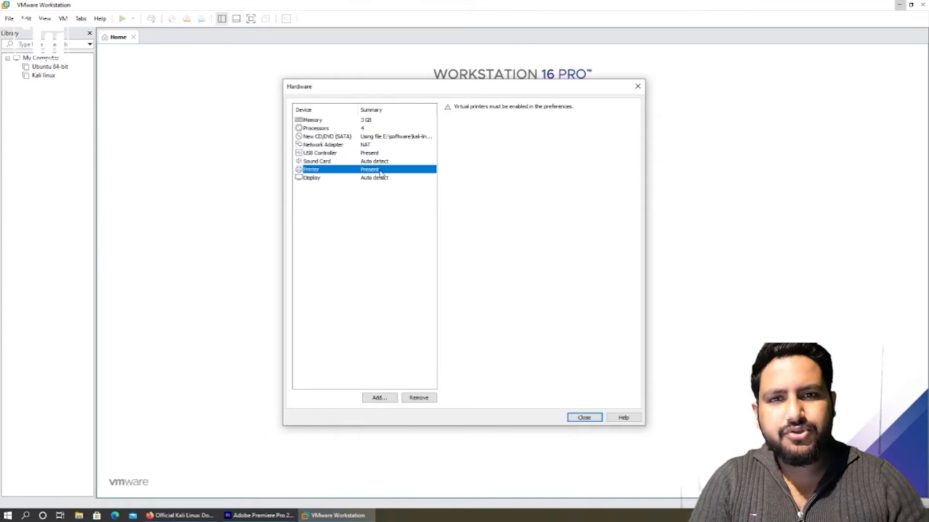
click(381, 177)
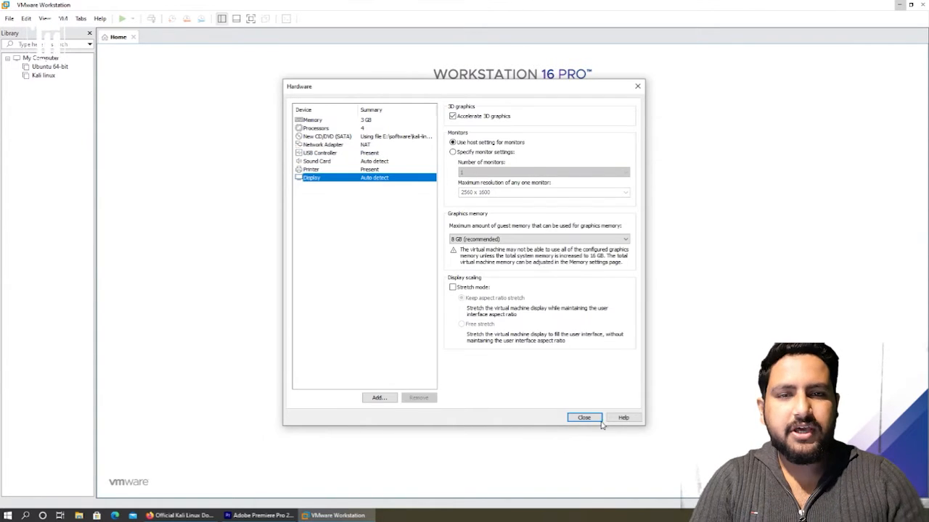
click(584, 418)
click(506, 349)
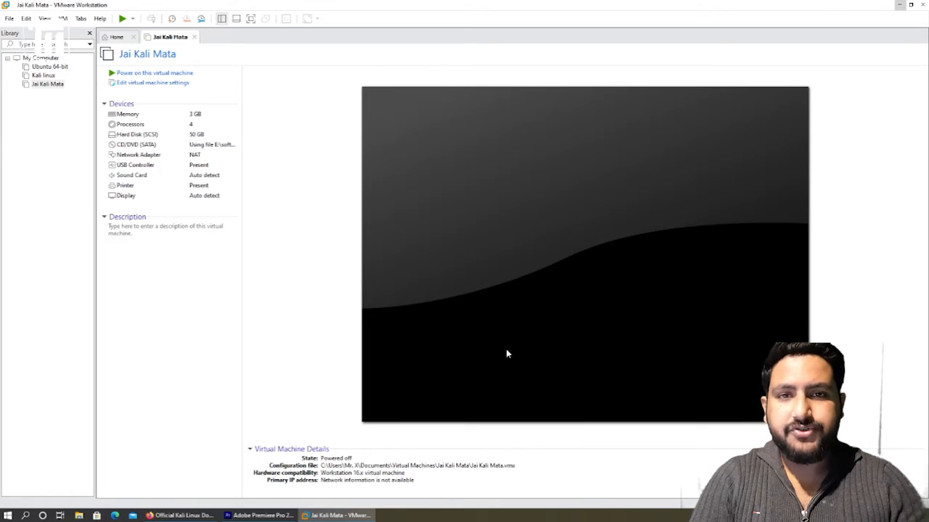
Power on the Jai Kali Mata VM and start Graphical install from the Kali boot menu
click(167, 74)
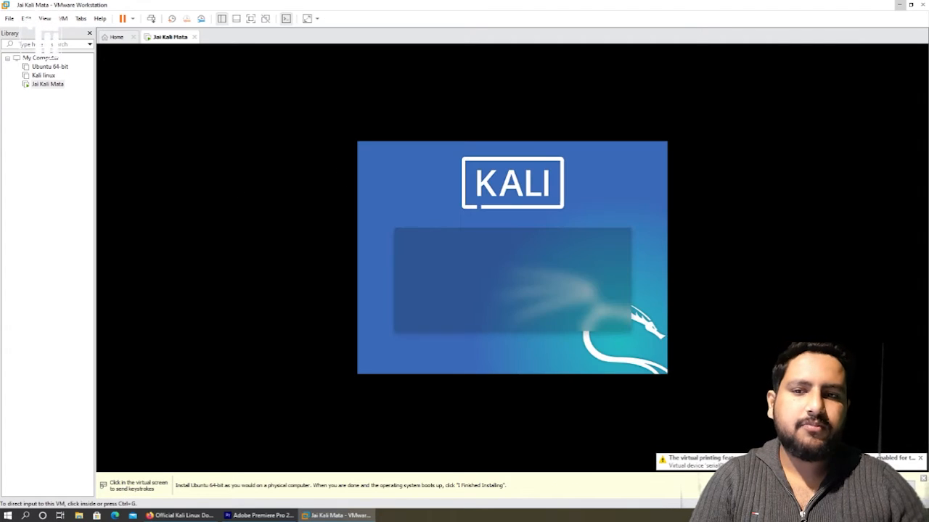
click(451, 254)
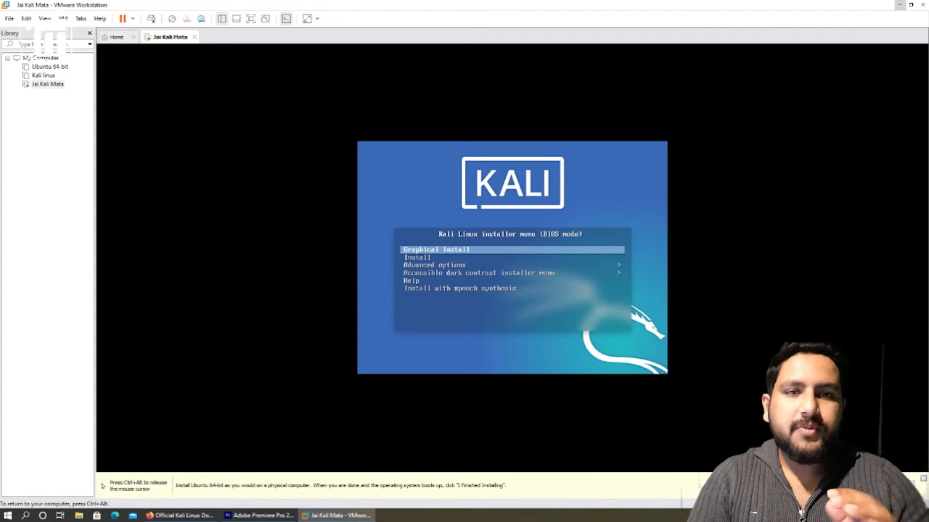
key(Return)
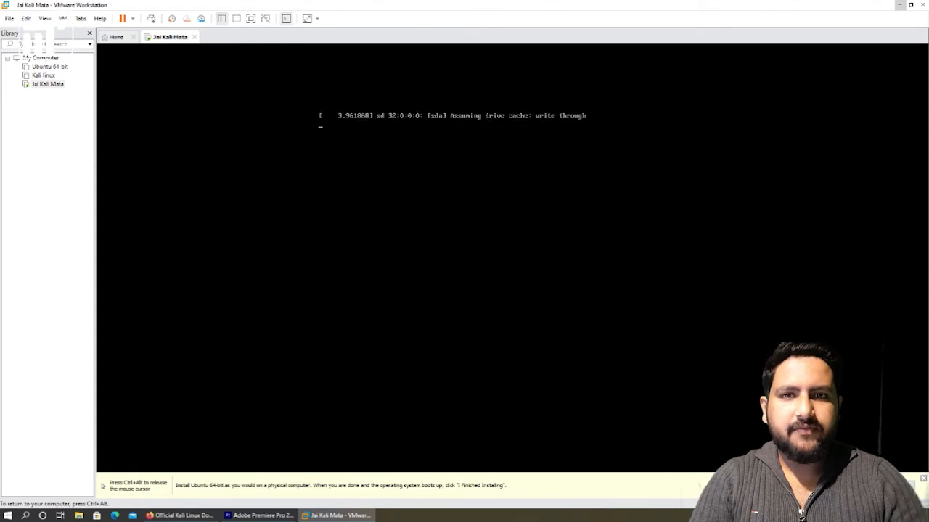
Choose English as the language, India as the location, and the American English keyboard
click(713, 331)
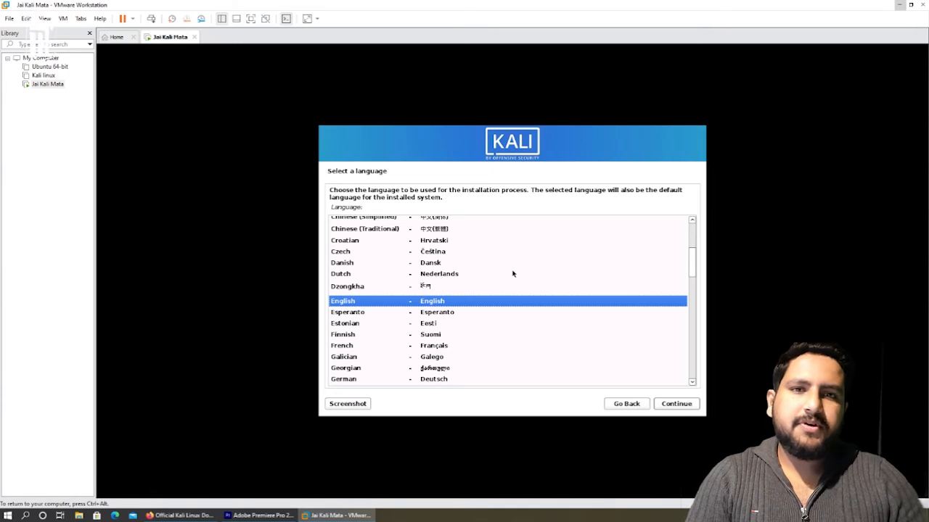
click(676, 404)
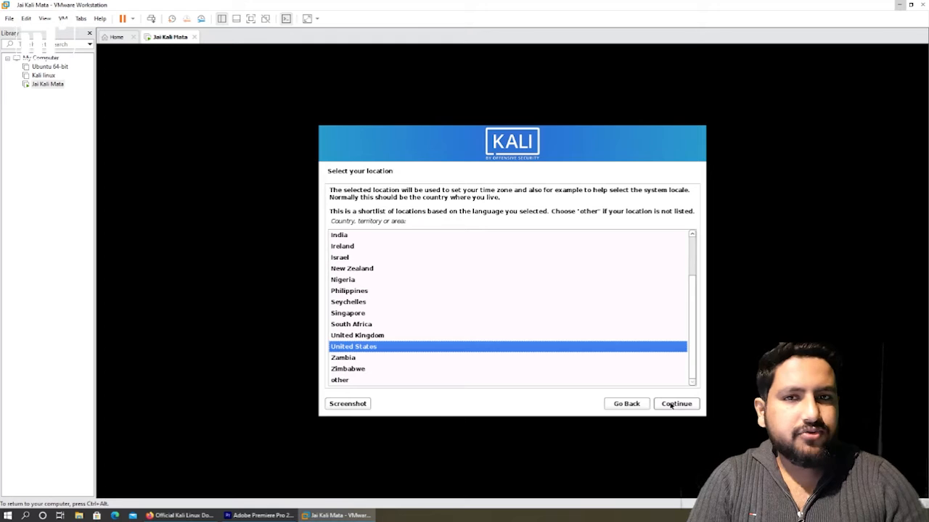
click(336, 236)
click(663, 405)
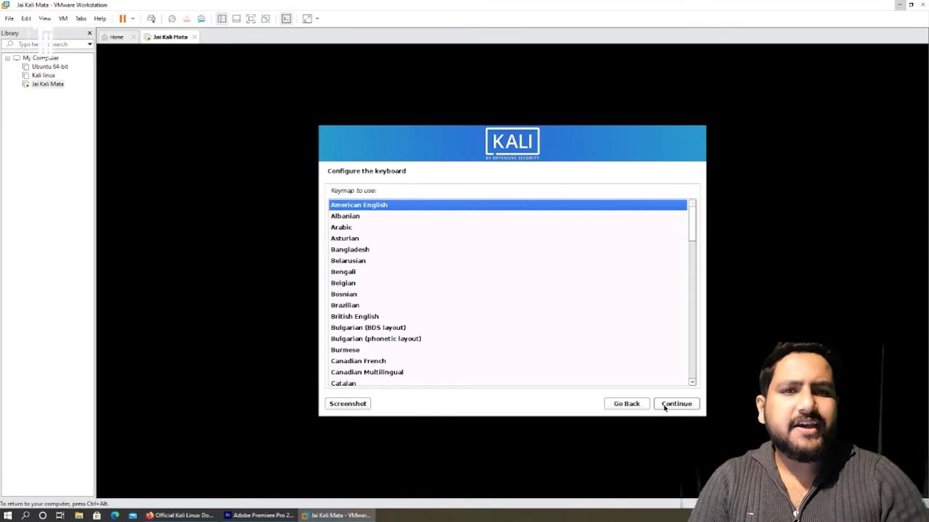
click(675, 404)
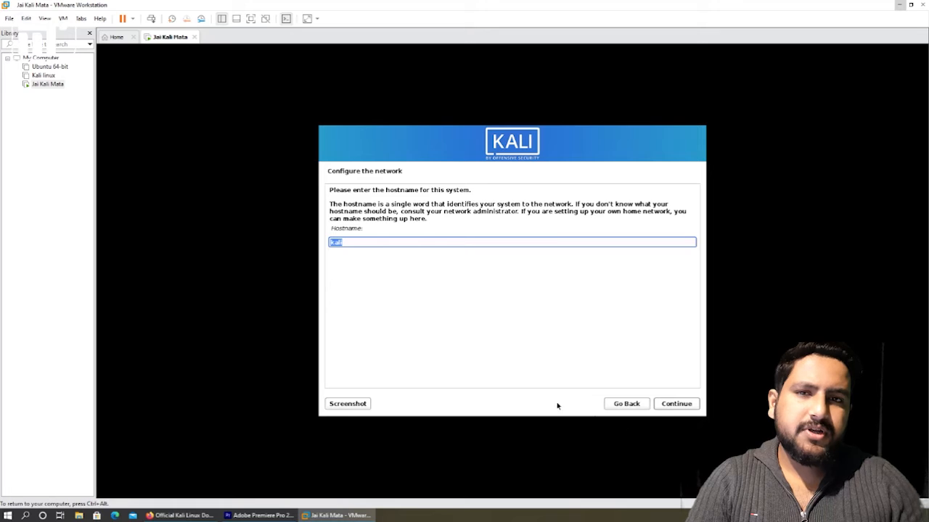
Keep the default hostname, leave the domain blank, and enter the new user's full name
click(660, 406)
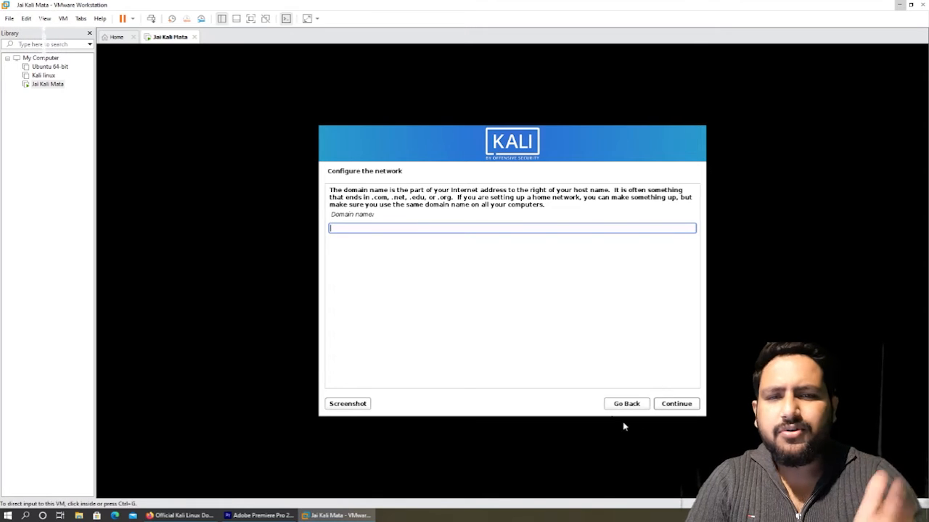
click(663, 409)
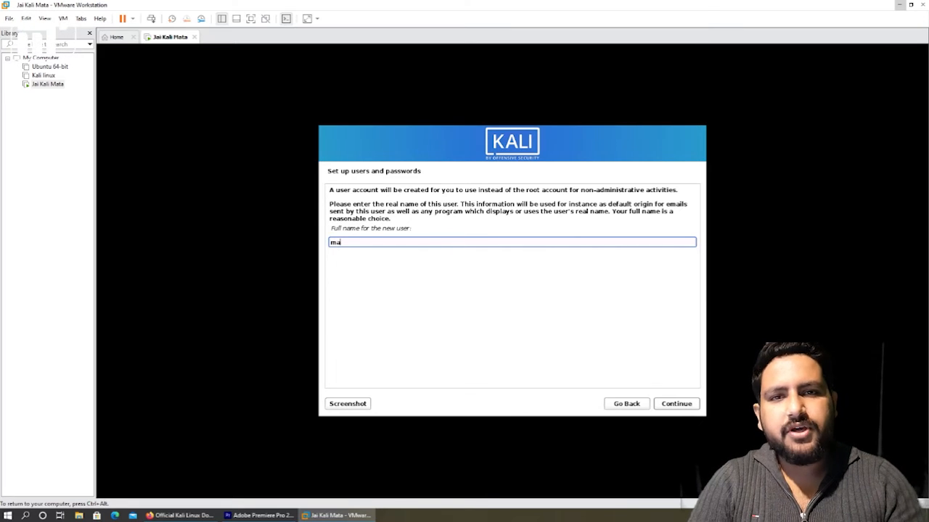
text(maya techno soft)
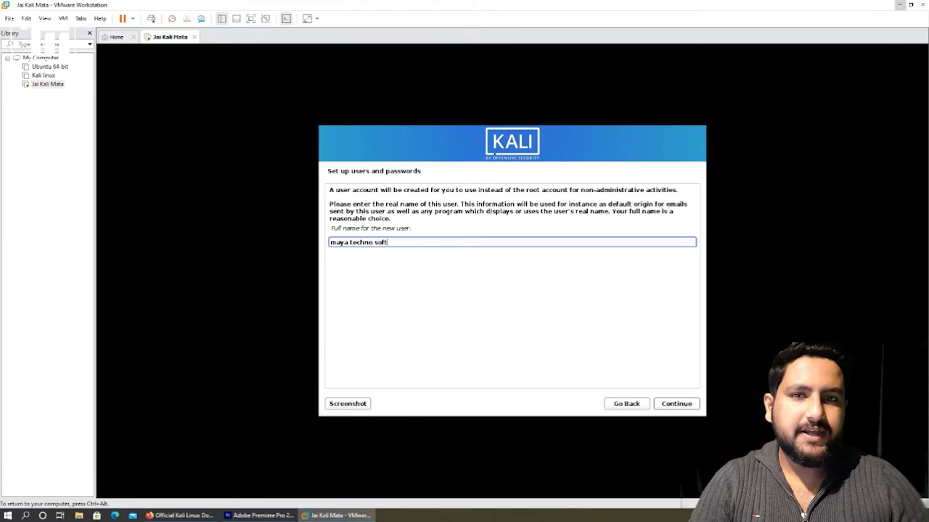
click(677, 409)
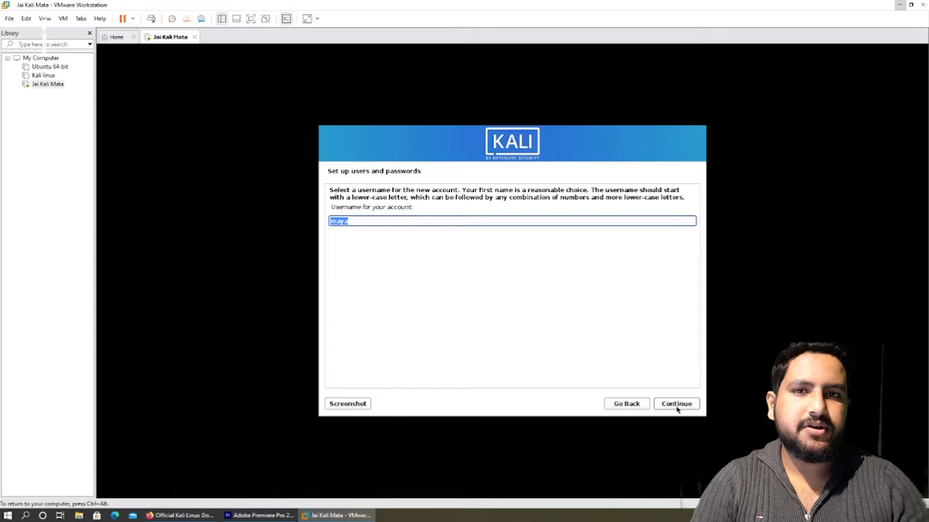
Replace the rejected capitalised username with a valid all-lowercase username
text(May)
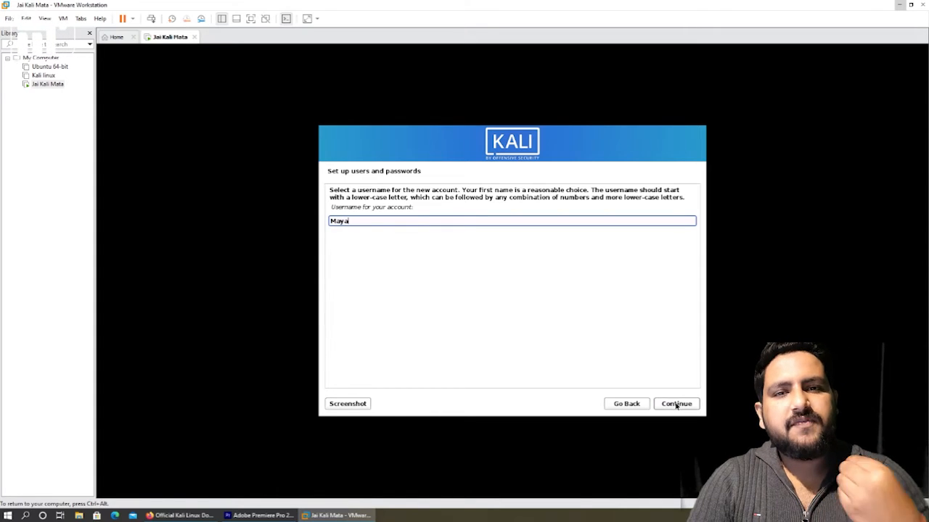
click(676, 406)
click(676, 404)
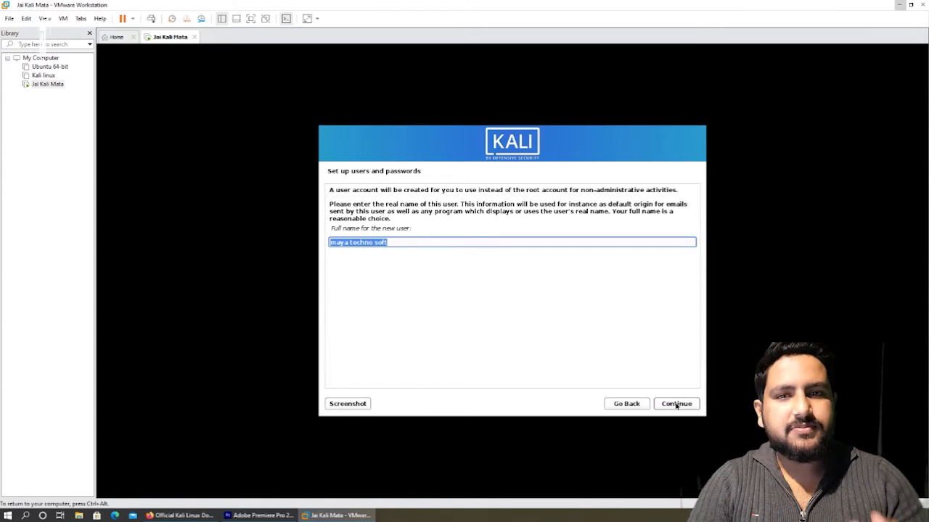
click(676, 404)
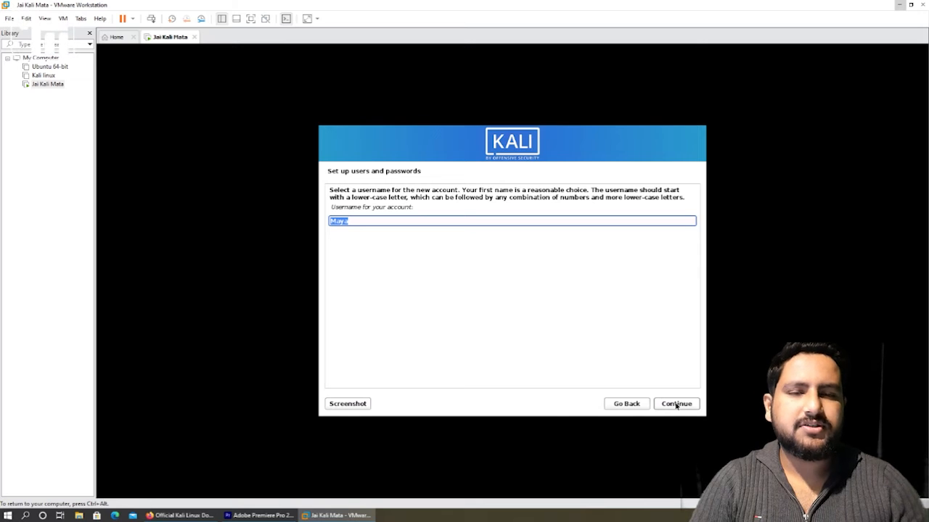
text(may)
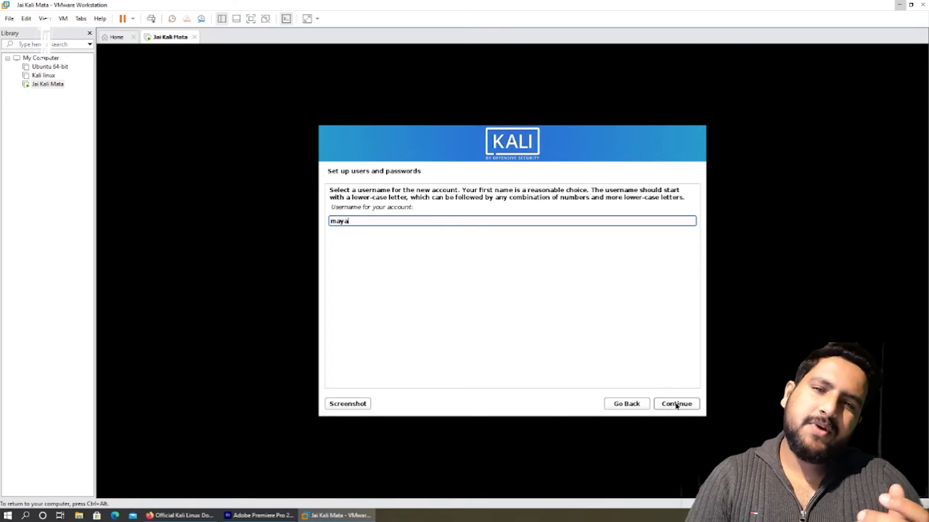
click(676, 404)
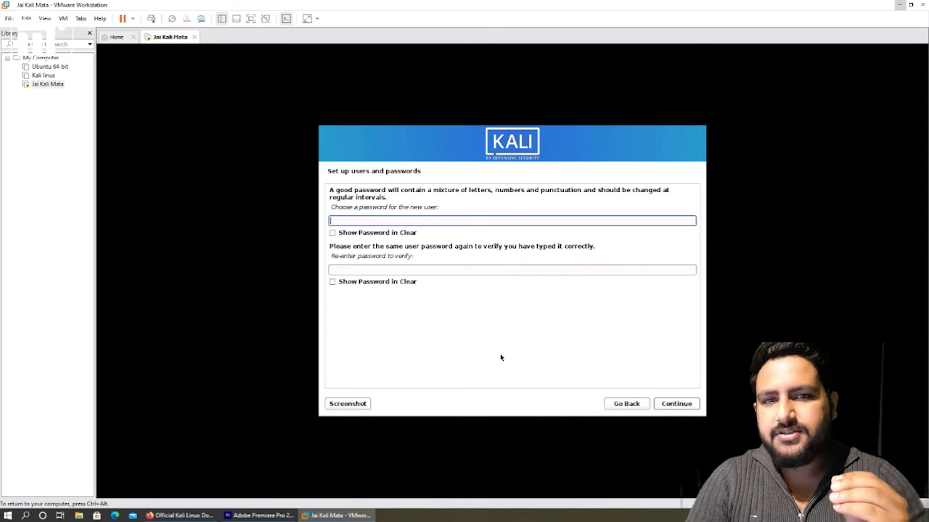
Enter the account password twice to set and confirm it
text(●●●●)
key(Tab)
key(Tab)
text(●●●●)
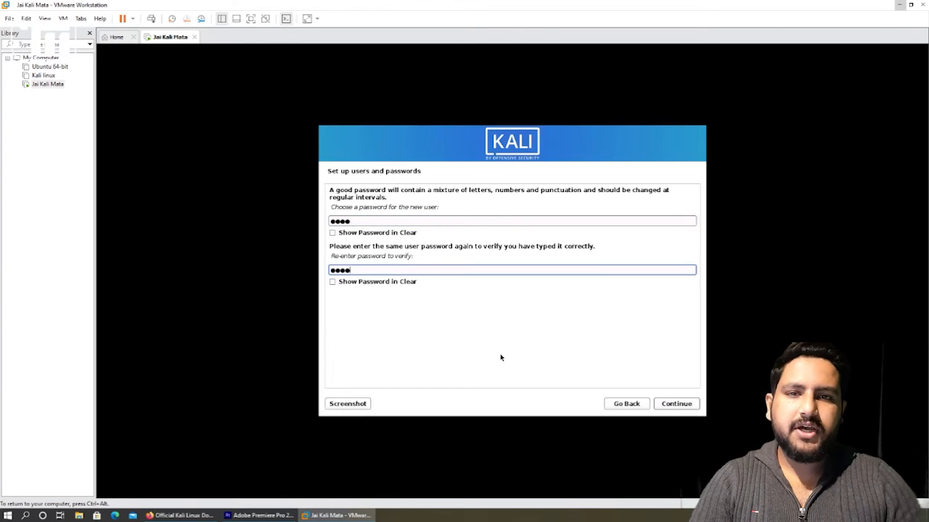
click(675, 404)
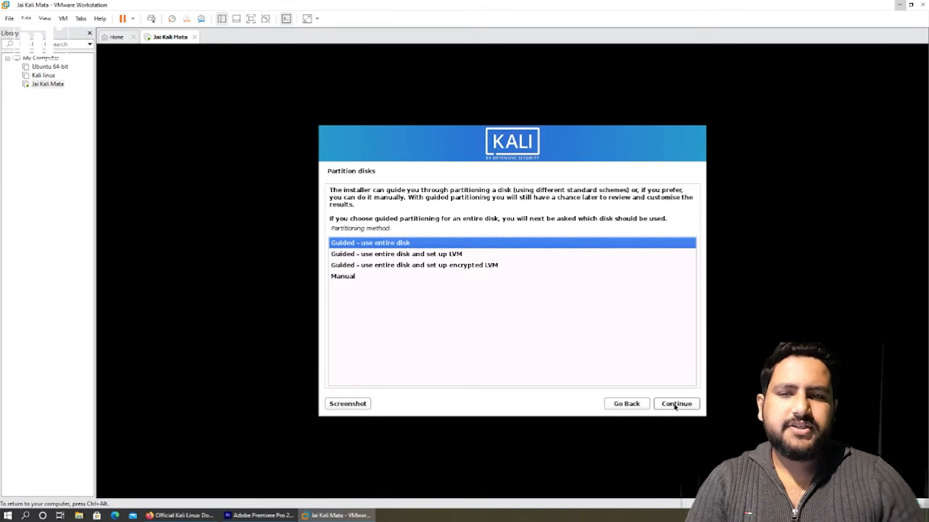
Guided-partition the whole sda disk with all files in one partition and write the changes
click(675, 405)
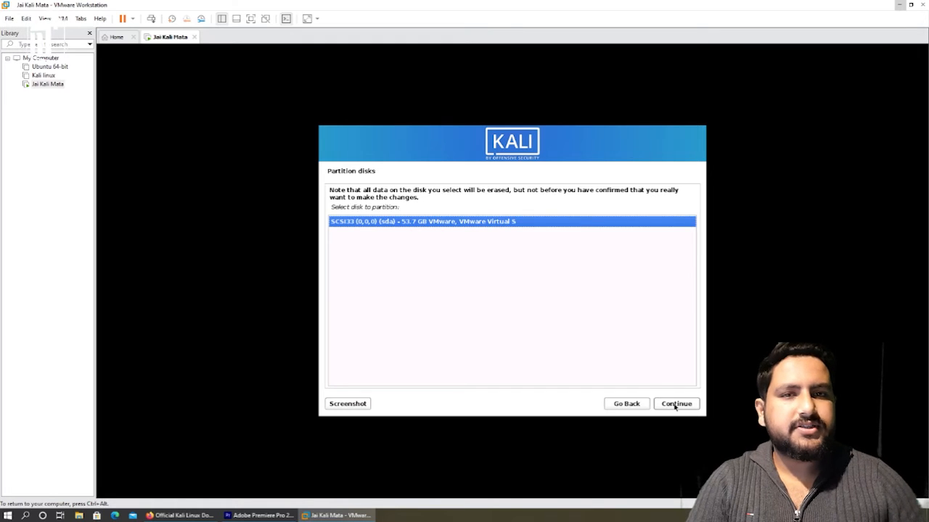
click(674, 405)
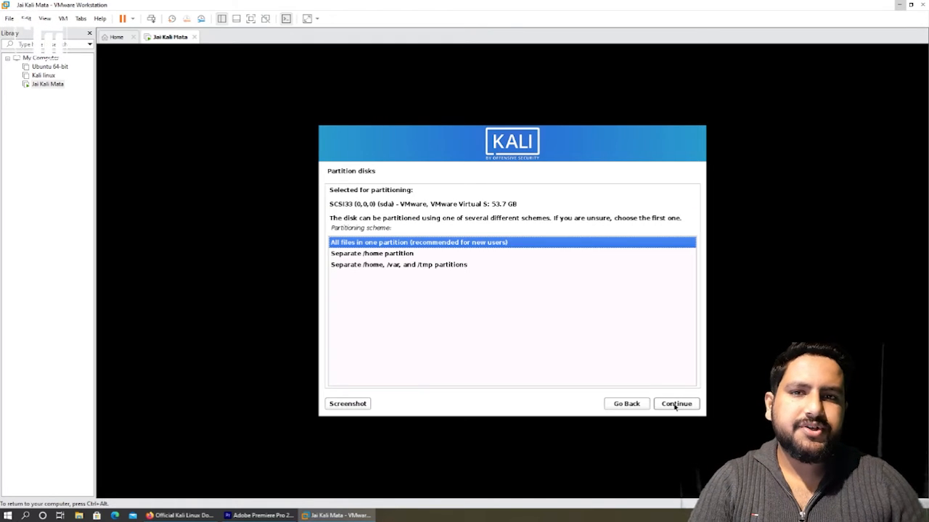
click(675, 406)
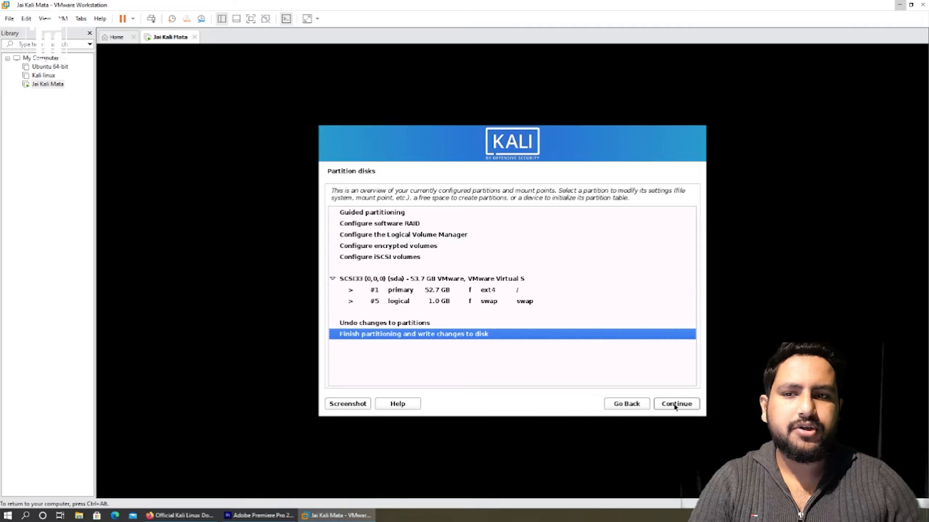
click(675, 405)
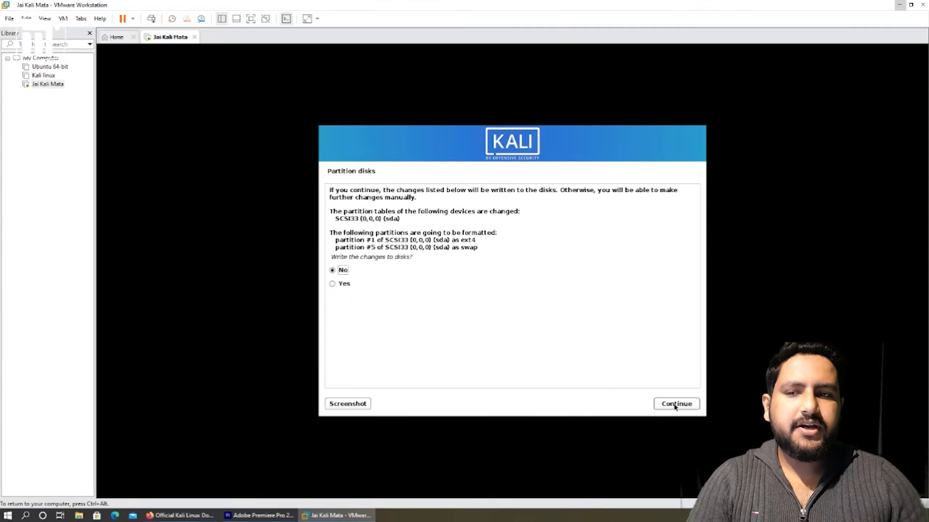
click(345, 285)
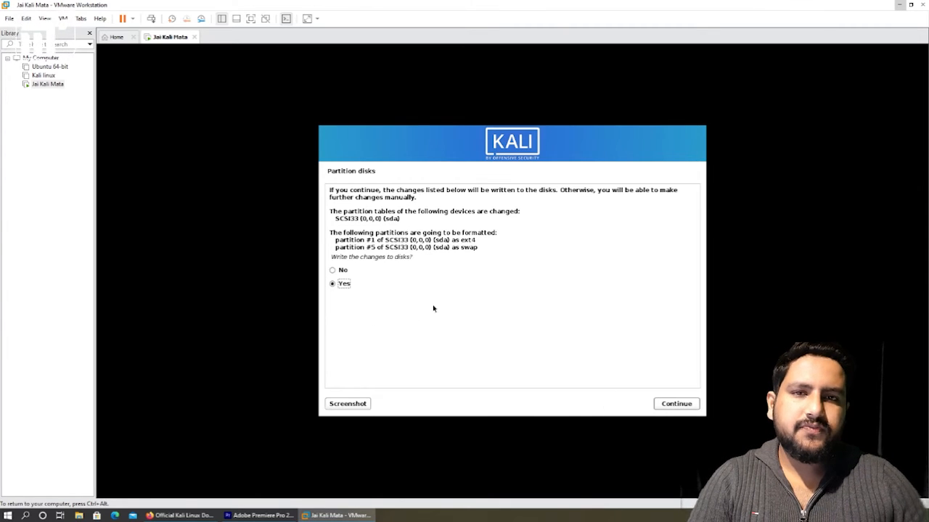
click(676, 406)
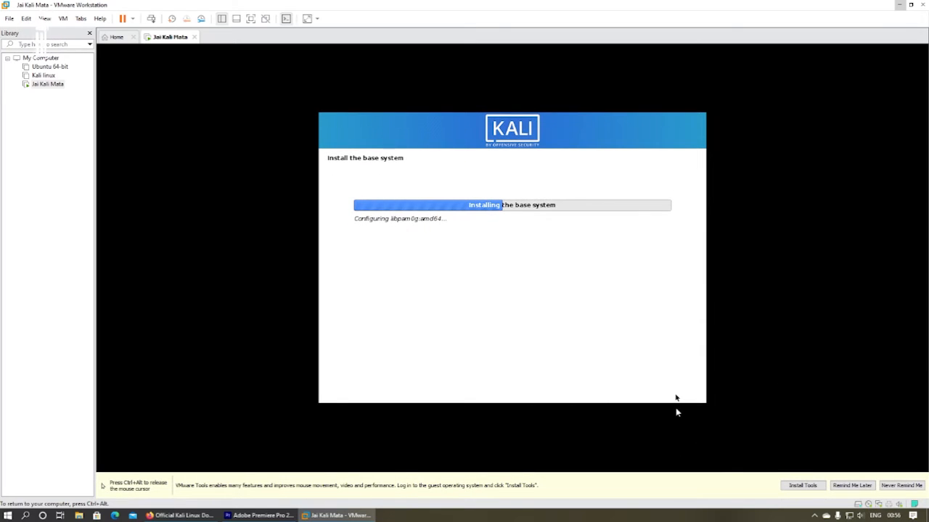
Postpone the VMware Tools reminder with Remind Me Later while the base system installs
click(852, 485)
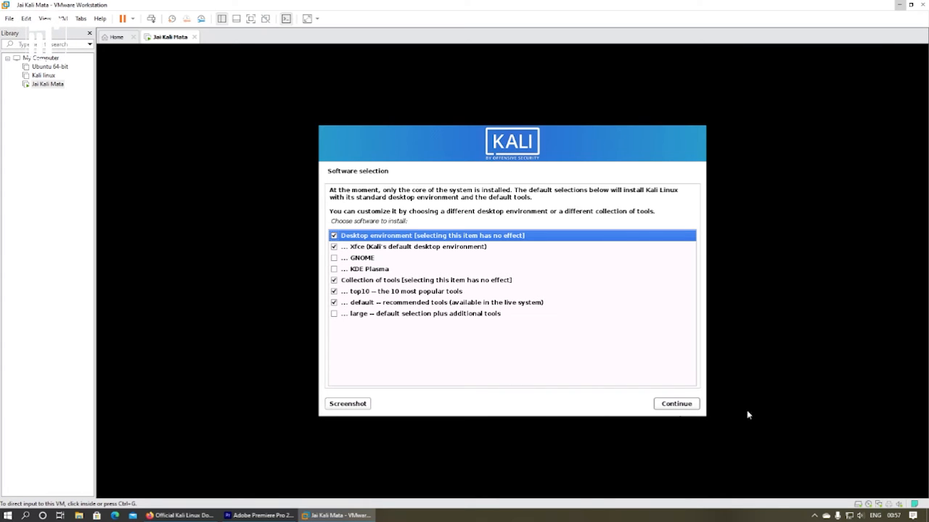
Install the default Xfce desktop and tools, then install GRUB onto /dev/sda
click(675, 407)
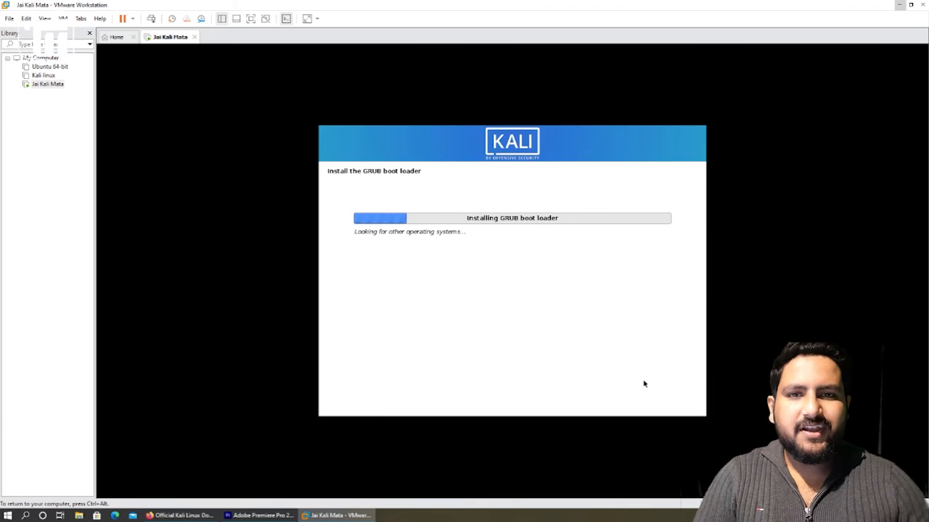
click(666, 404)
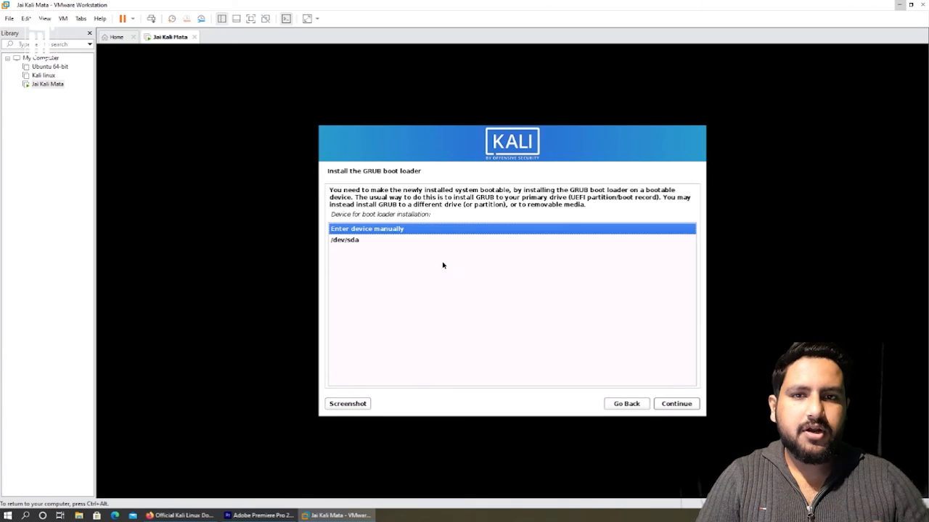
click(374, 240)
click(674, 409)
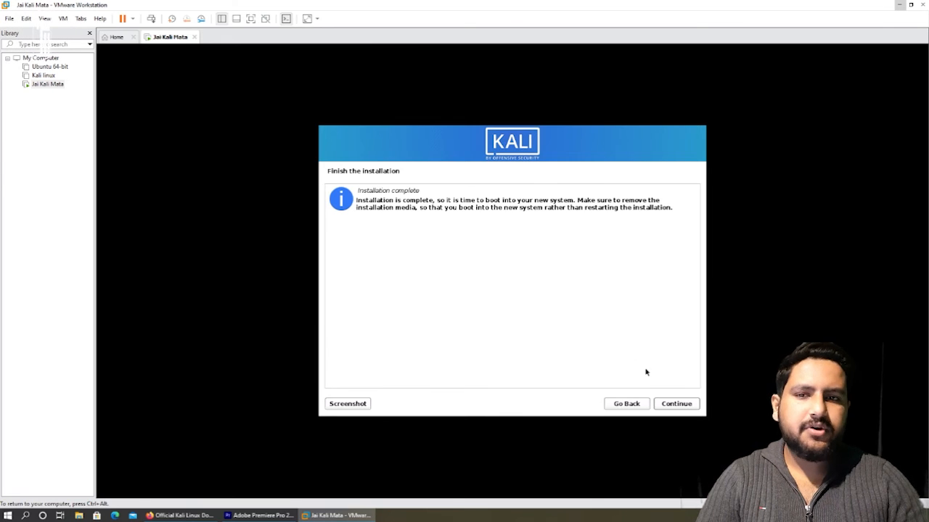
Reboot into Kali GNU/Linux and log in with the new user's username and password
click(675, 403)
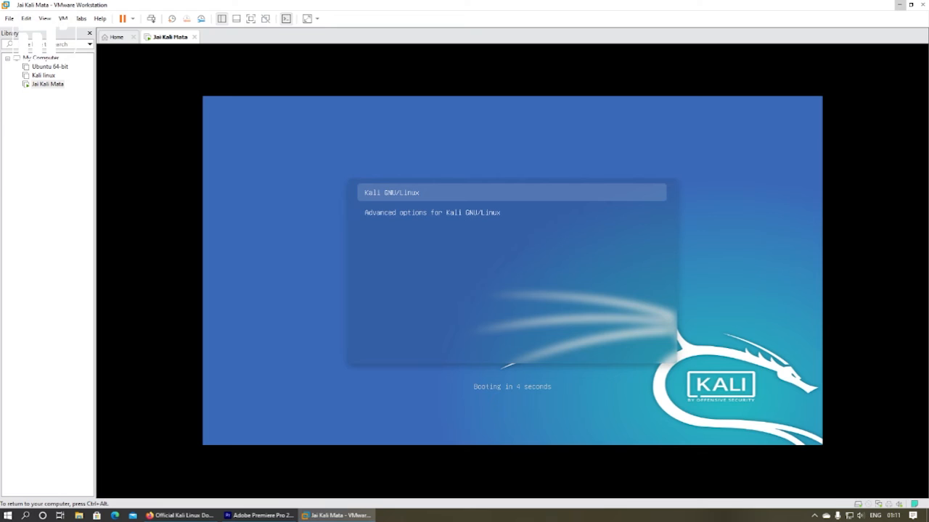
key(Return)
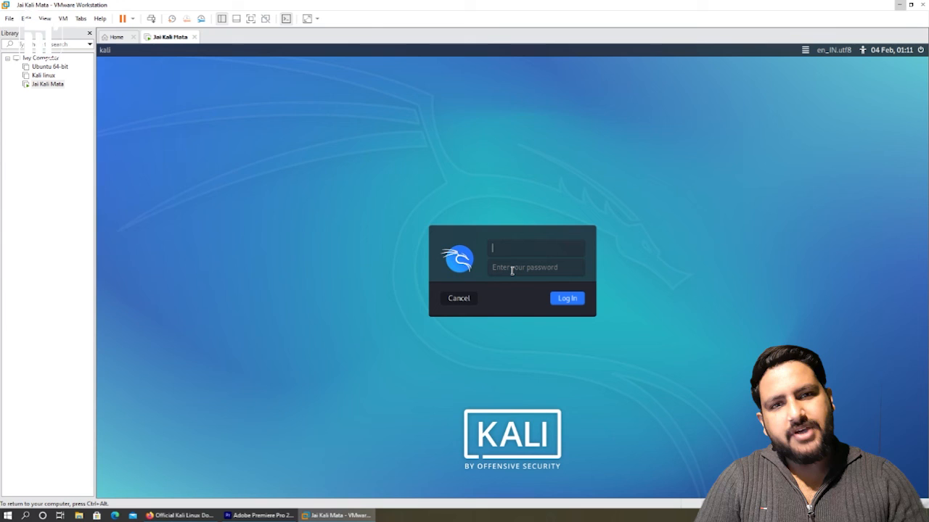
key(Tab)
key(Return)
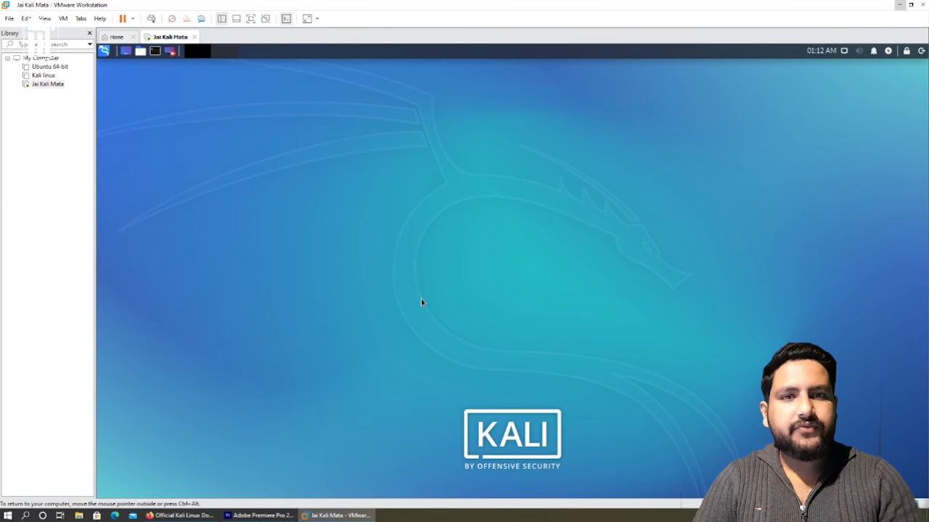
Switch the virtual machine display to Full Screen from the View menu
click(44, 18)
mouse_move(70, 72)
click(66, 32)
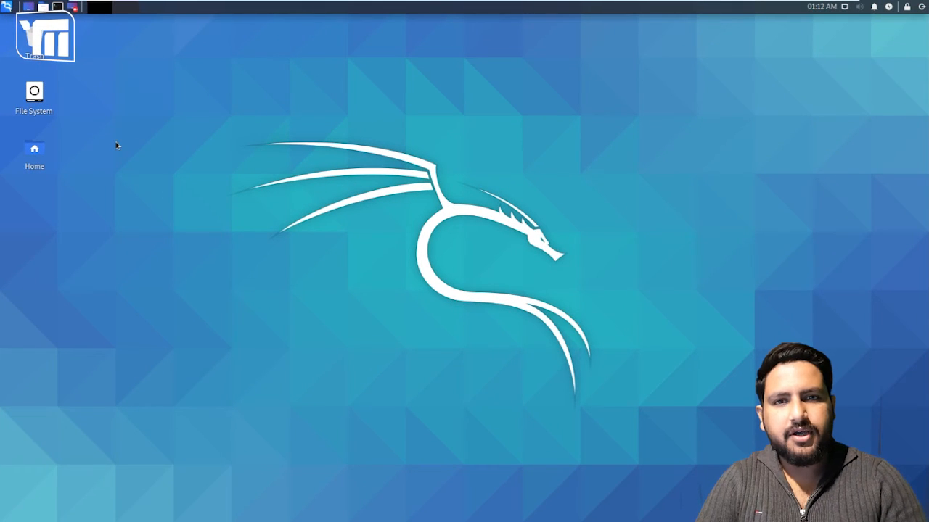
Open a terminal with Ctrl+Alt+T, centre it, and run ipconfig
key(ctrl+alt+t)
drag(144, 19, 410, 107)
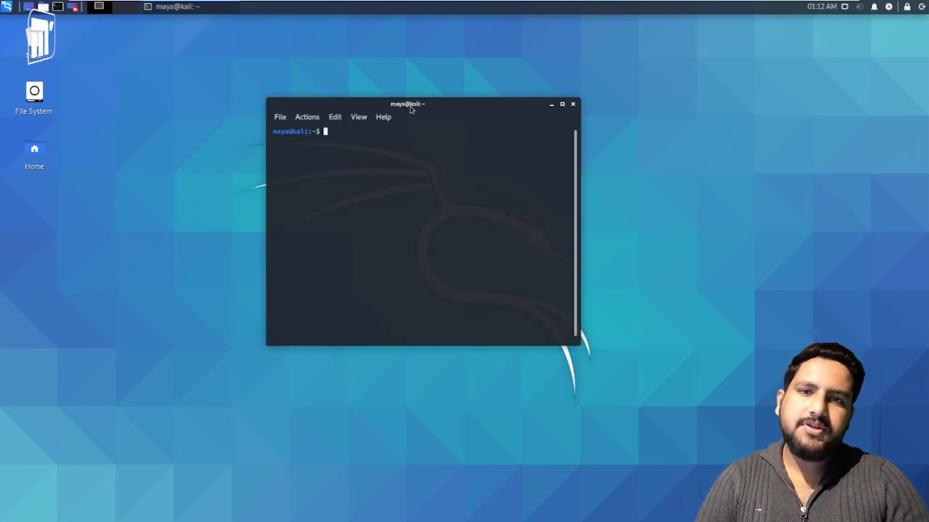
text(ipconfig)
key(Return)
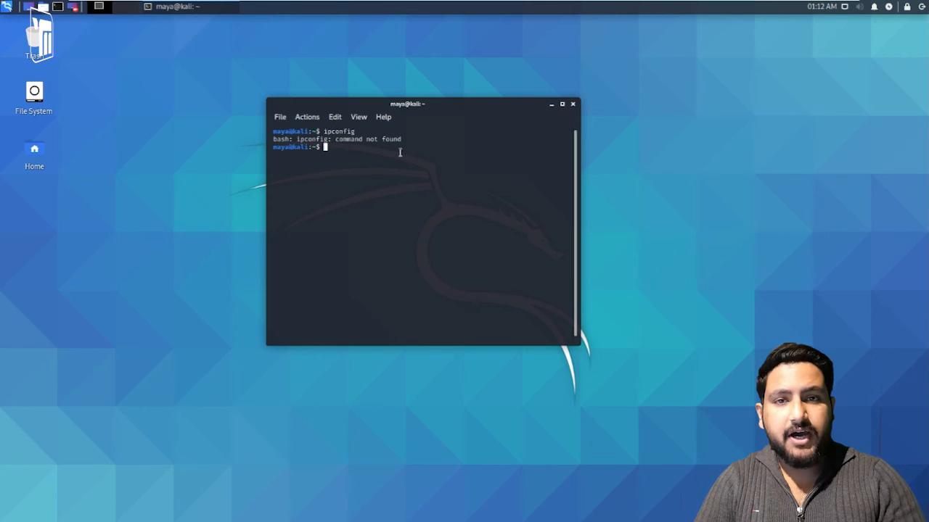